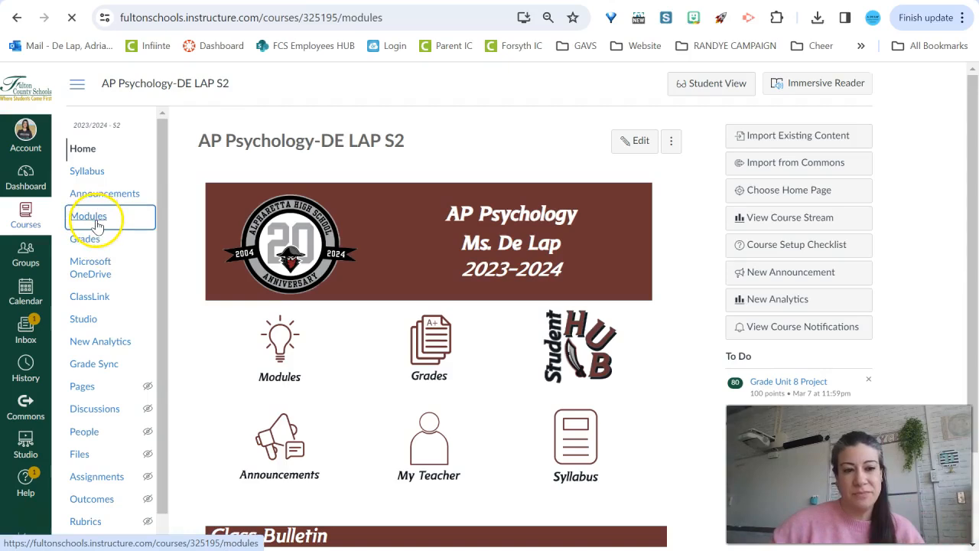
# Add a new assignment named Attribution Theory and Bias to the Unit 9: Social Psychology module
pyautogui.scroll(-3, 699, 255)
pyautogui.scroll(-20, 654, 293)
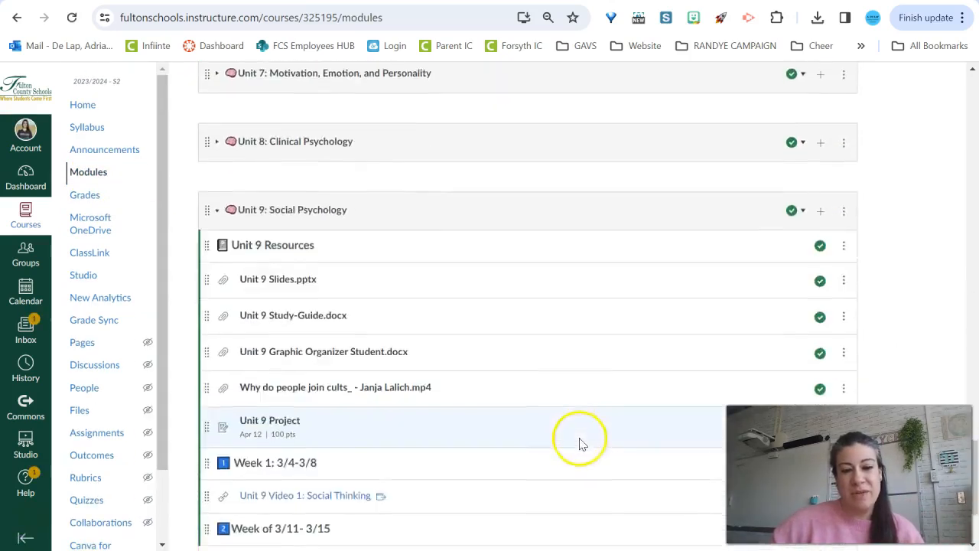
pyautogui.scroll(-2, 579, 444)
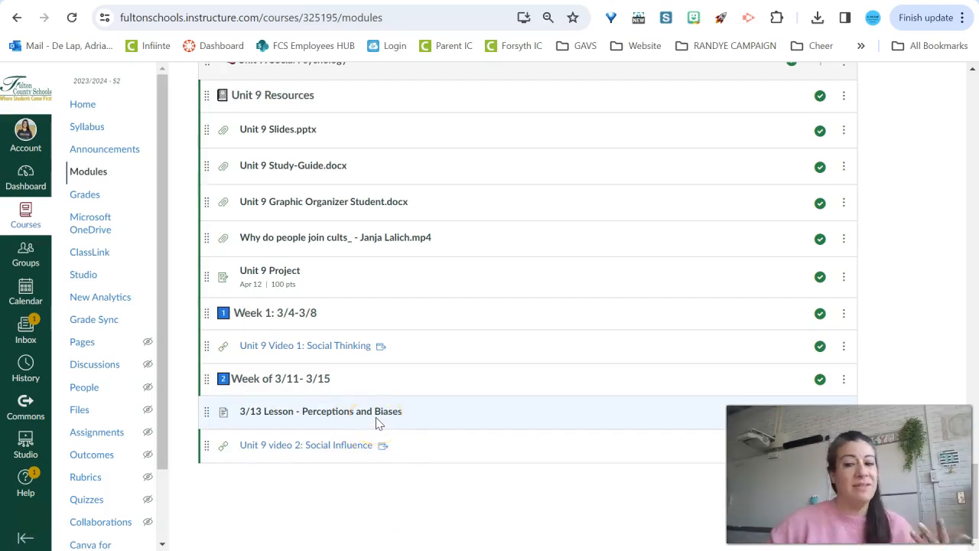
pyautogui.scroll(3, 579, 335)
pyautogui.click(824, 292)
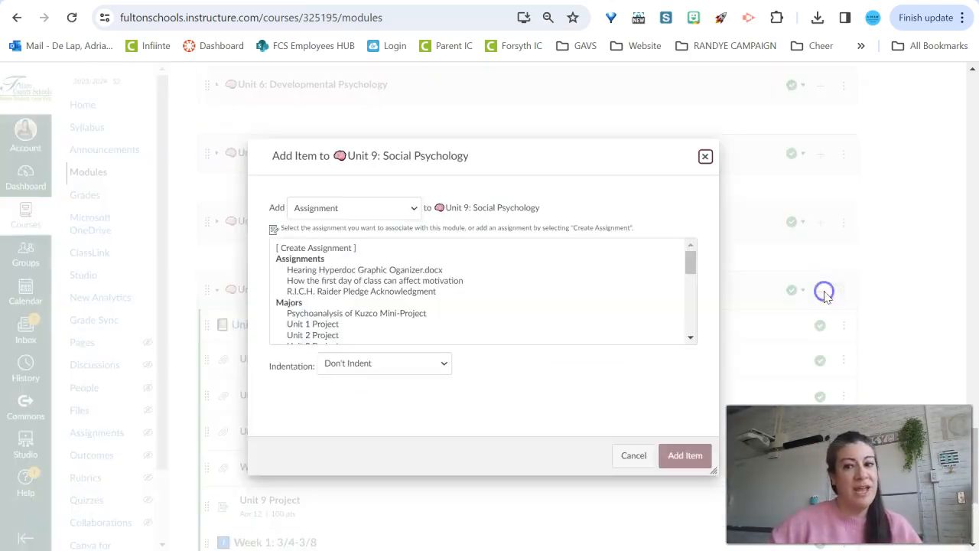
pyautogui.click(329, 250)
pyautogui.click(423, 366)
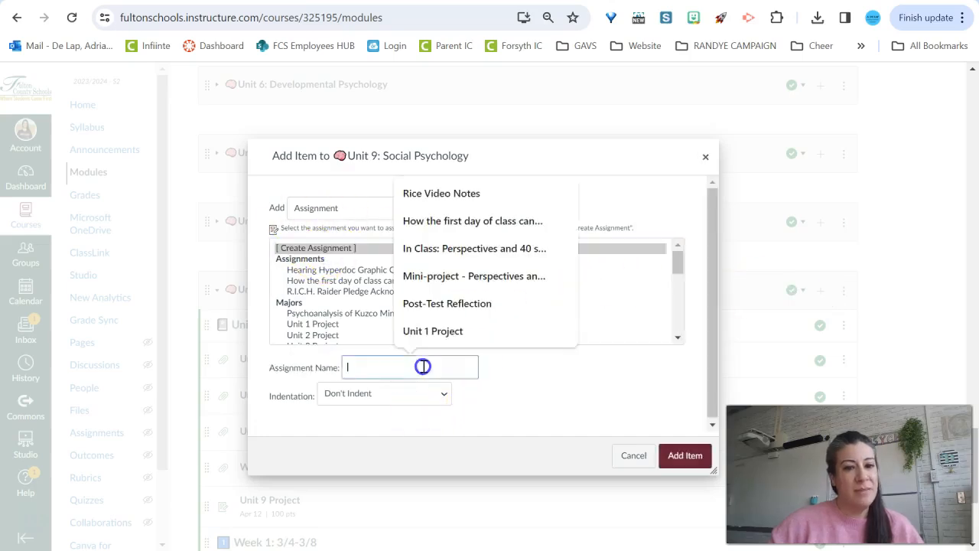
pyautogui.write('Attribution Theory and Bias')
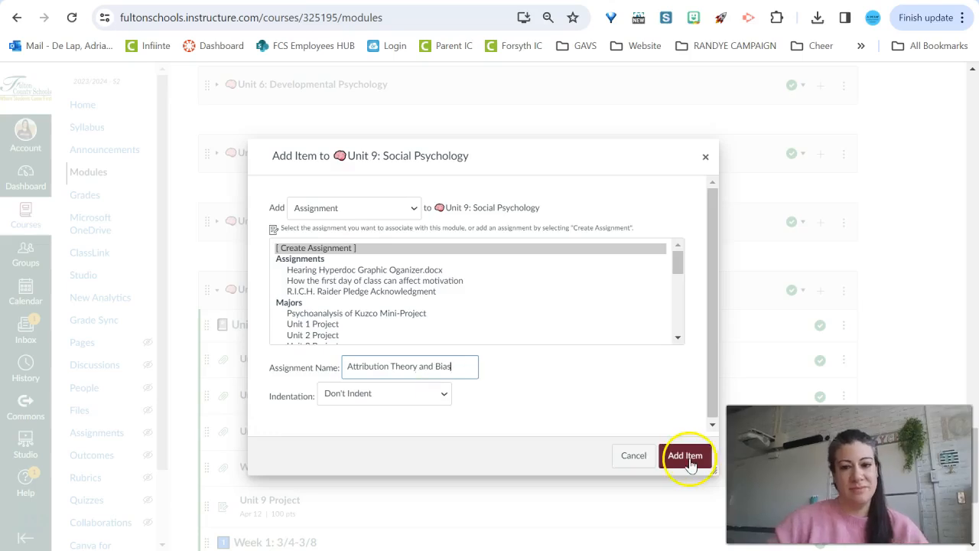
pyautogui.click(686, 459)
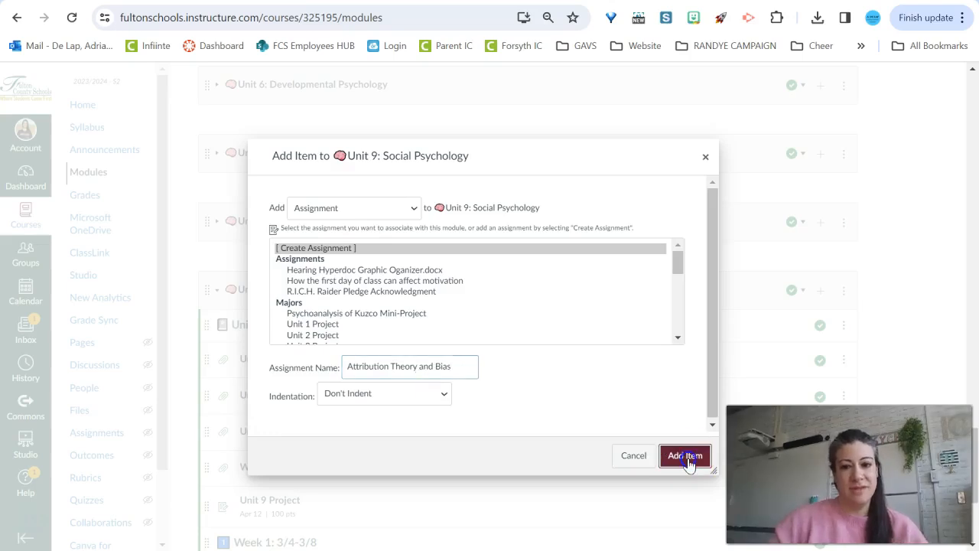
# Open the new Attribution Theory and Bias assignment for editing
pyautogui.scroll(-3, 507, 393)
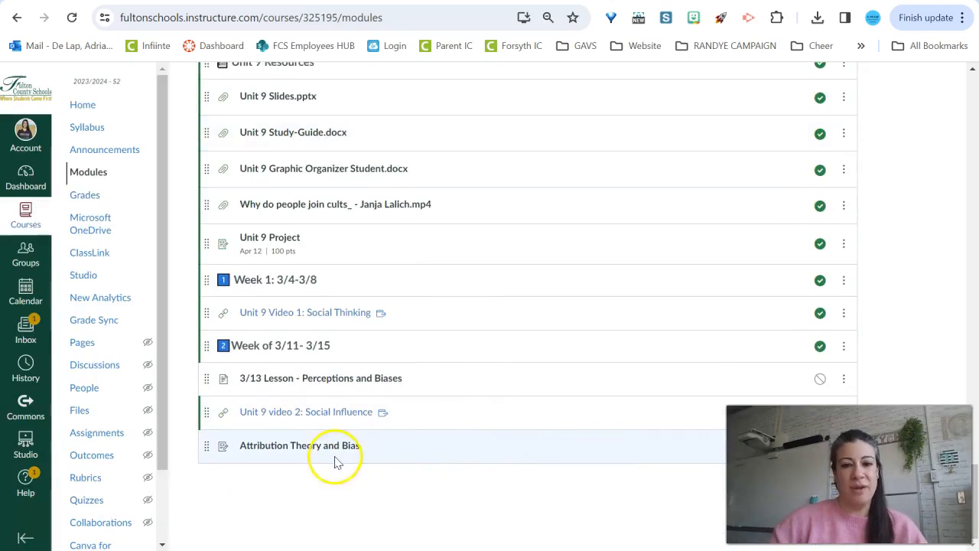
pyautogui.click(332, 450)
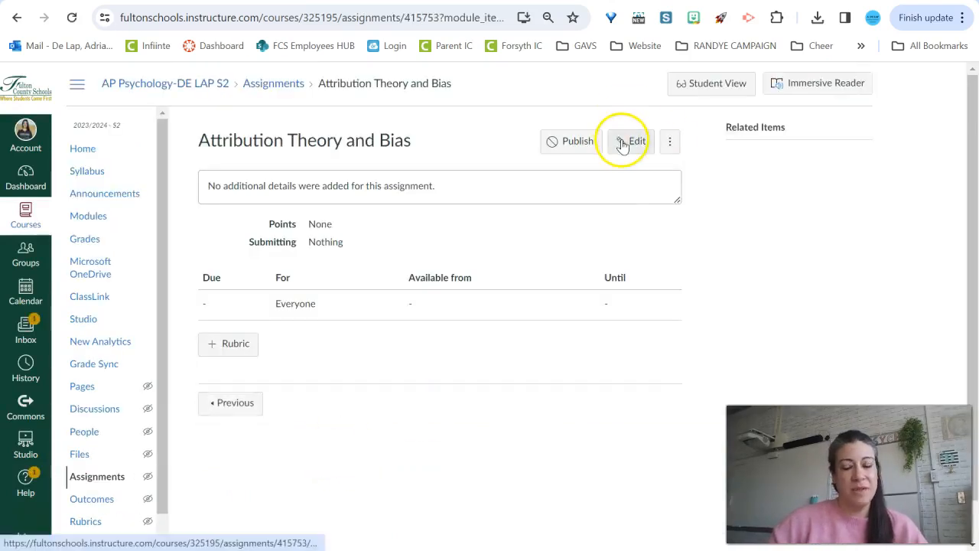
pyautogui.click(631, 142)
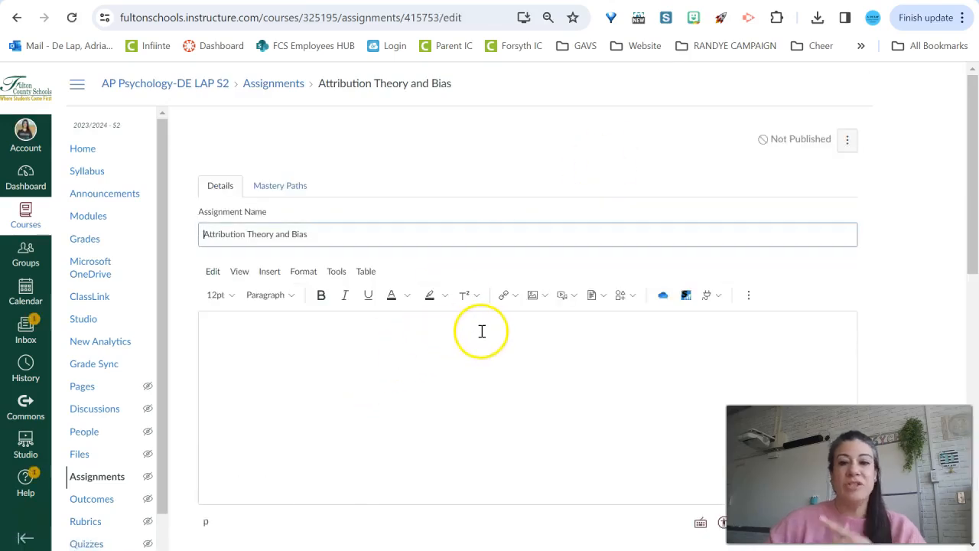
# Set the assignment's submission type to External Tool
pyautogui.scroll(-3, 482, 331)
pyautogui.scroll(-1, 482, 331)
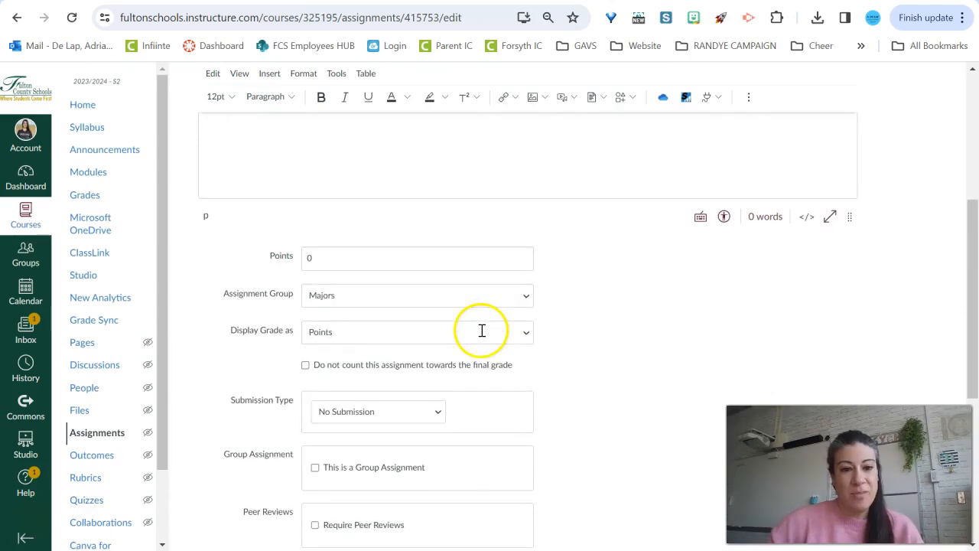
pyautogui.scroll(-1, 482, 334)
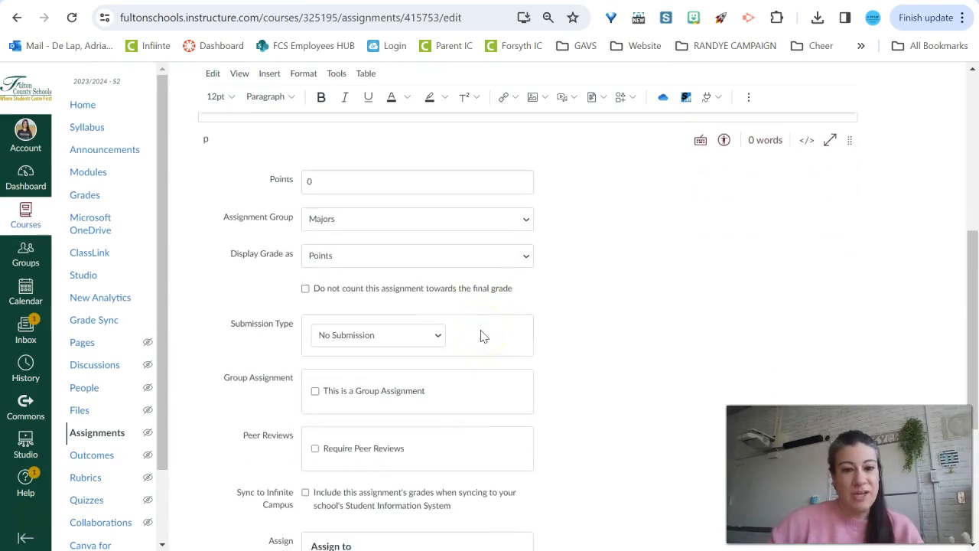
pyautogui.click(439, 337)
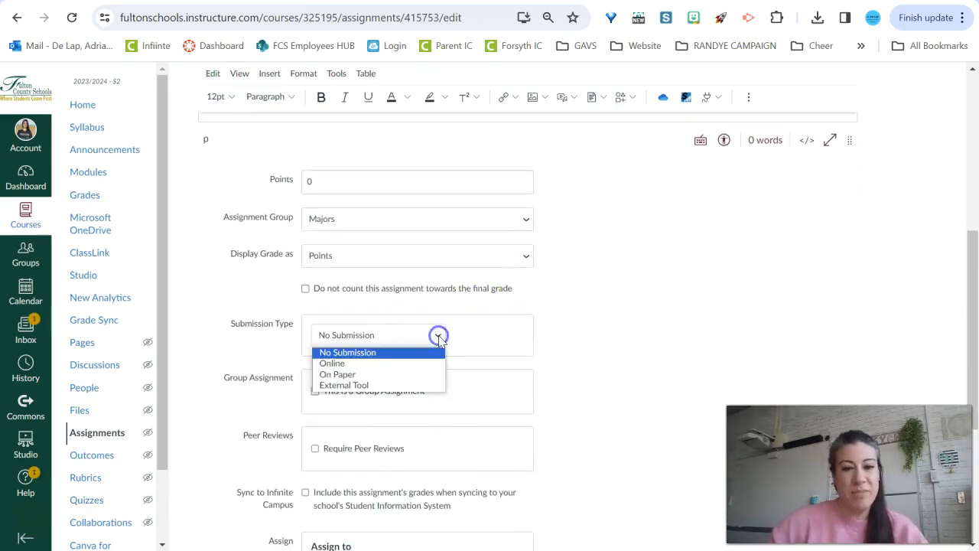
pyautogui.click(368, 386)
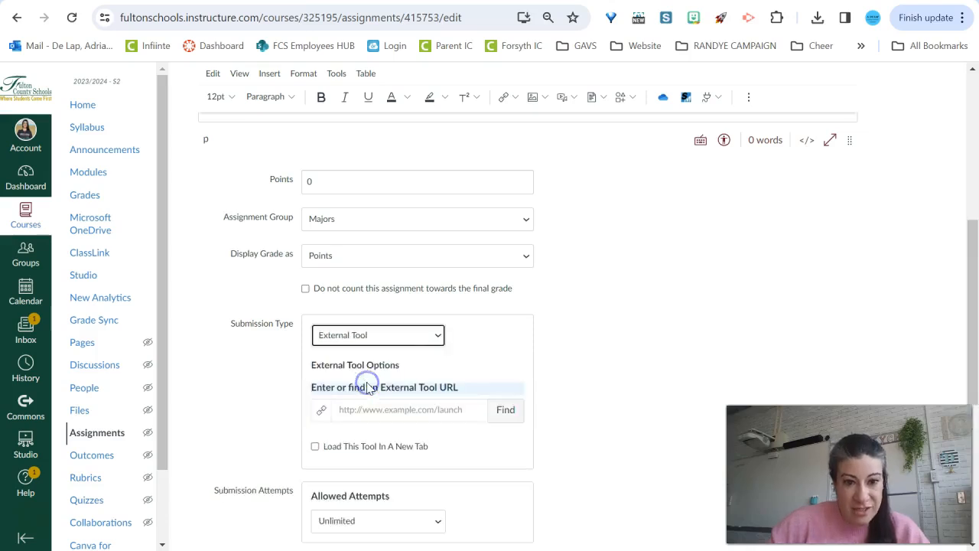
# Find the Studio external tool and select the Bias and Attribution Theory video from the library
pyautogui.click(504, 413)
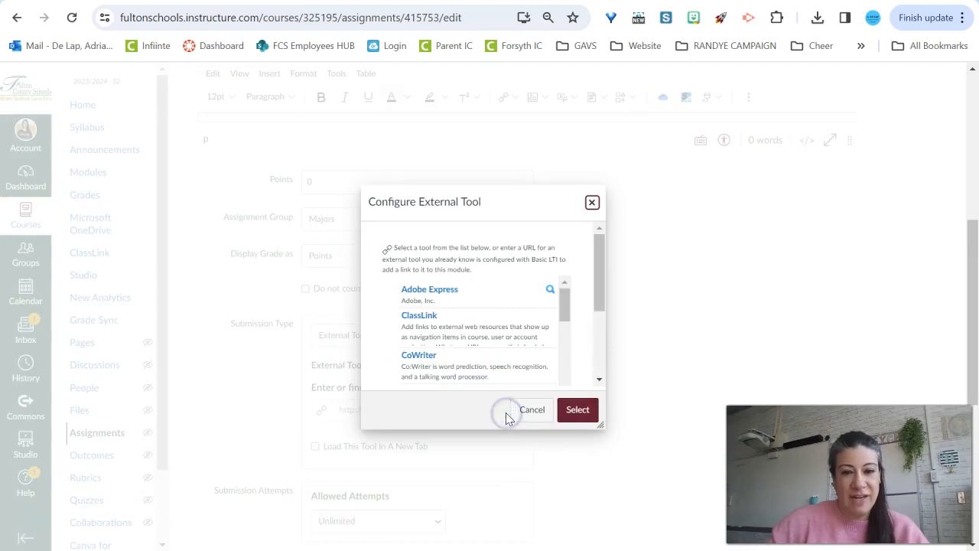
pyautogui.scroll(-10, 474, 295)
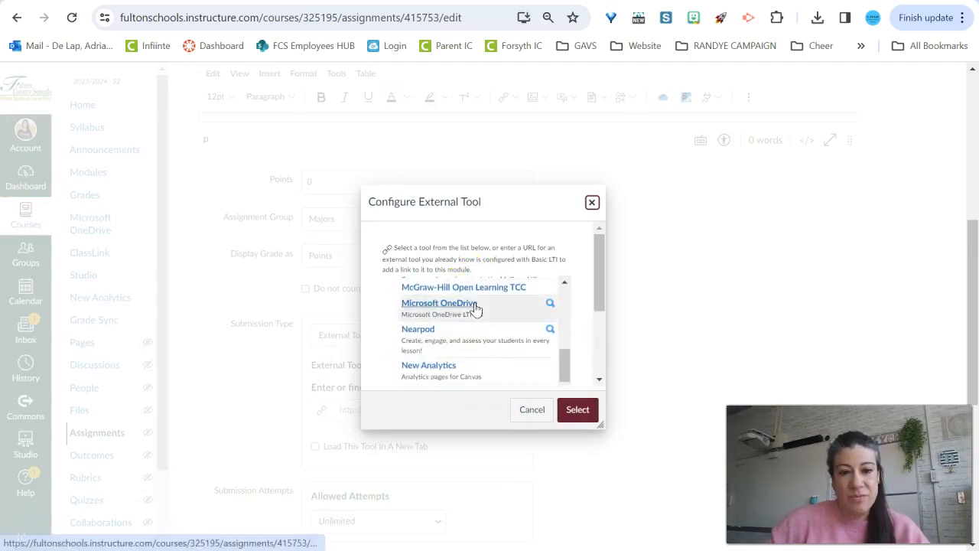
pyautogui.scroll(-5, 475, 307)
pyautogui.scroll(-3, 473, 308)
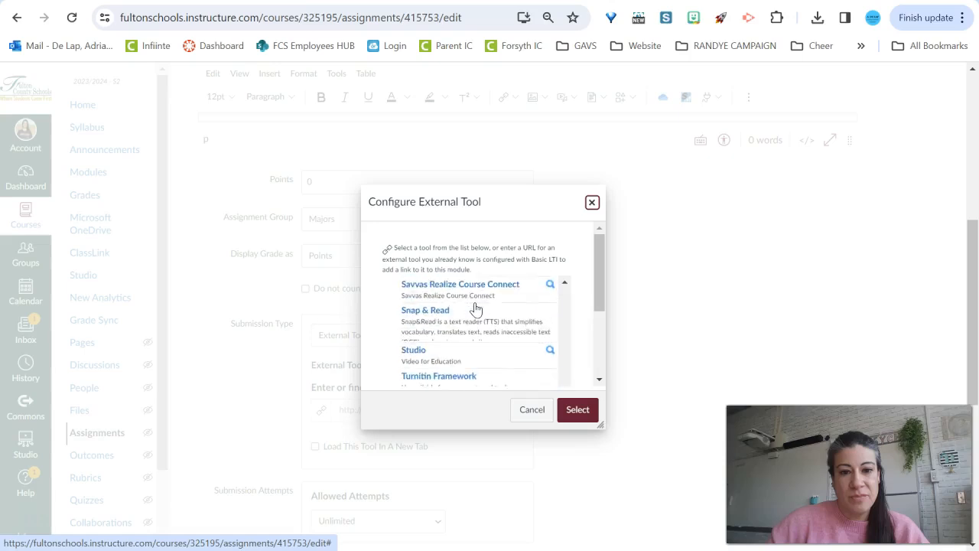
pyautogui.click(422, 356)
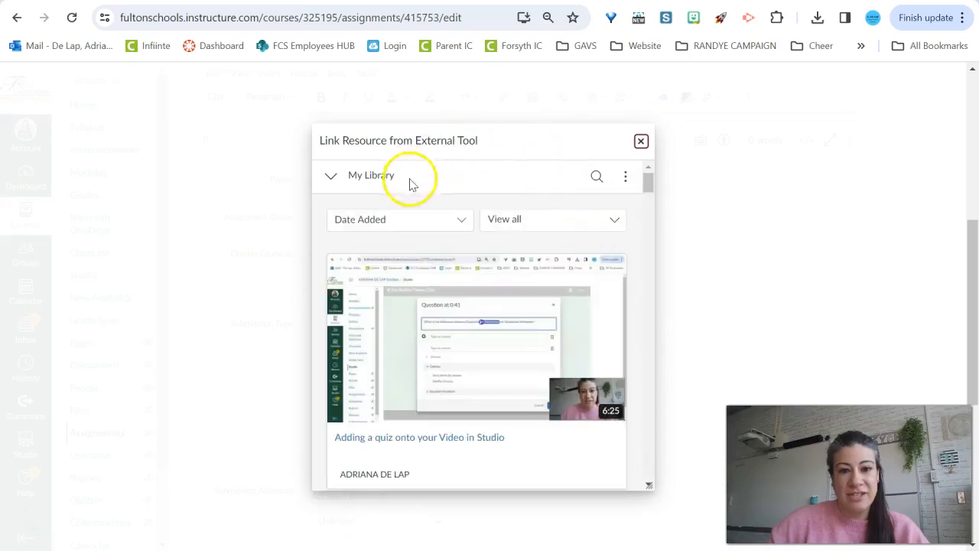
pyautogui.scroll(-3, 380, 459)
pyautogui.scroll(-1, 566, 382)
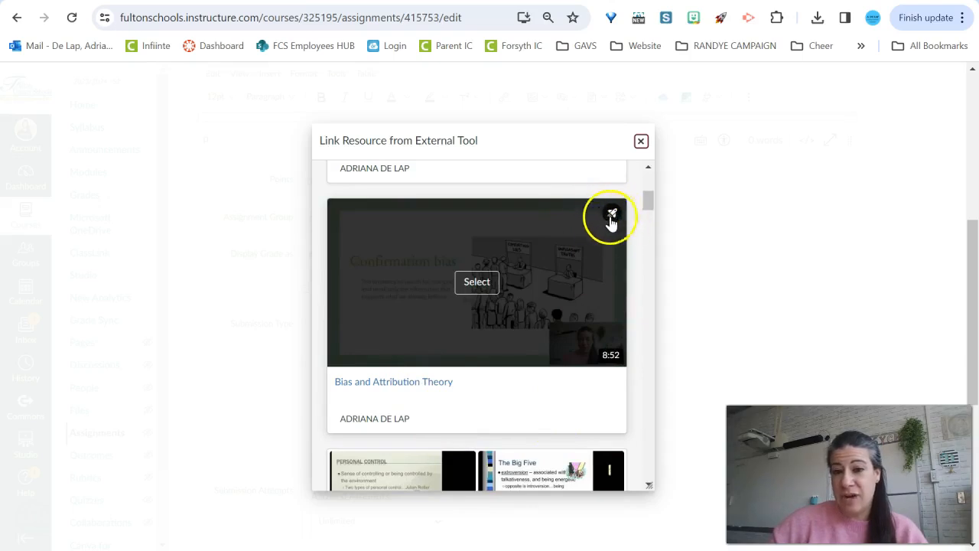
pyautogui.click(476, 282)
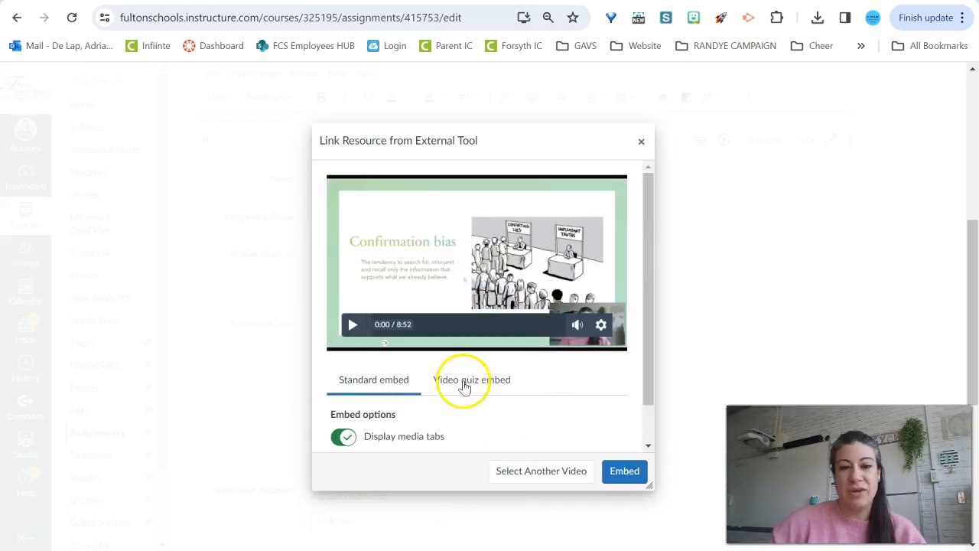
# Embed the video as a video quiz with Attribution Theory Quiz and confirm the external tool selection
pyautogui.click(464, 386)
pyautogui.scroll(-1, 459, 387)
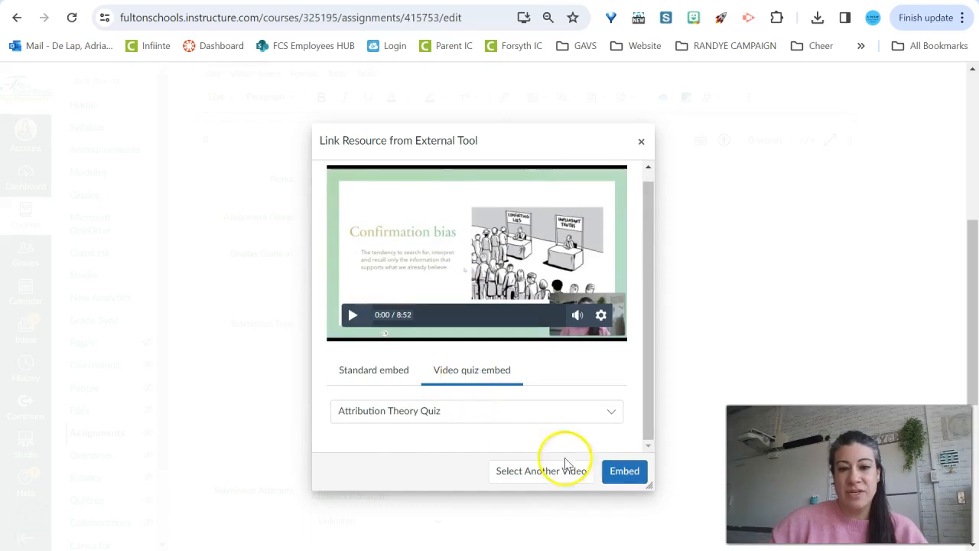
pyautogui.click(619, 471)
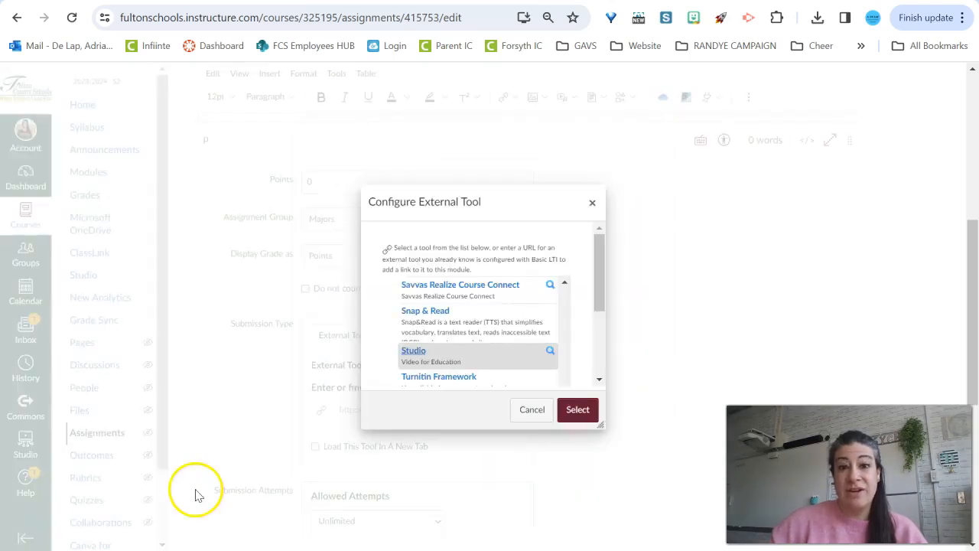
pyautogui.click(575, 410)
# Set the assignment's points to 100 and its assignment group to Practice
pyautogui.scroll(4, 581, 417)
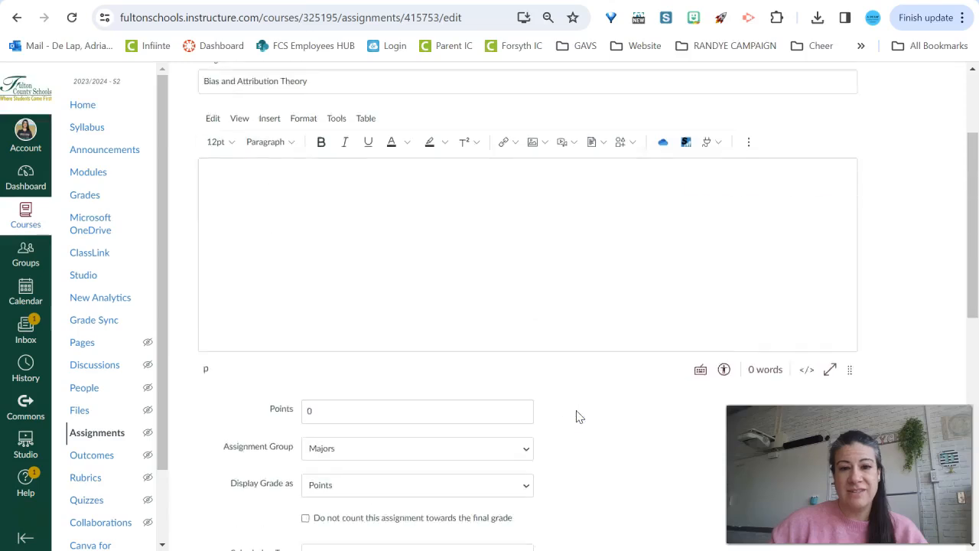
pyautogui.scroll(-2, 579, 417)
pyautogui.click(344, 331)
pyautogui.press('BackSpace')
pyautogui.write('100')
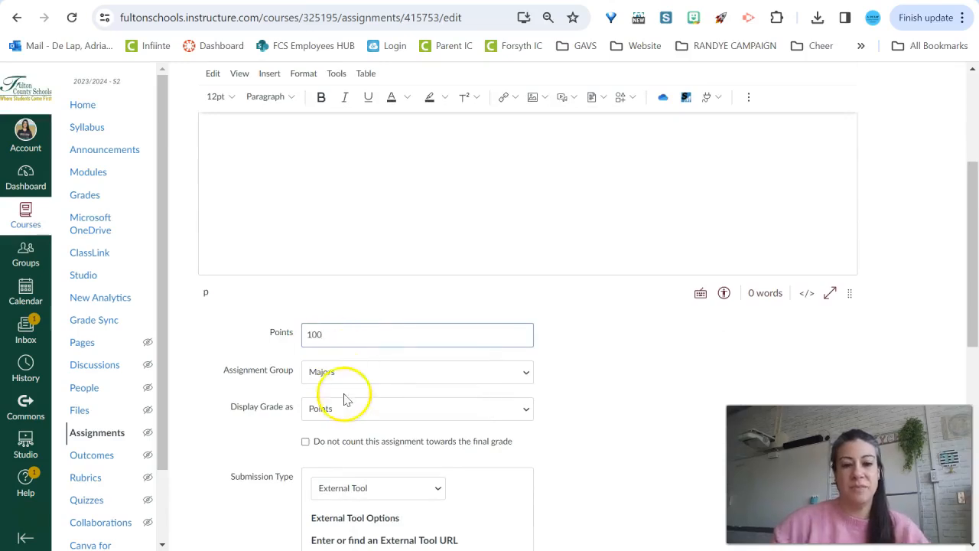
pyautogui.click(353, 372)
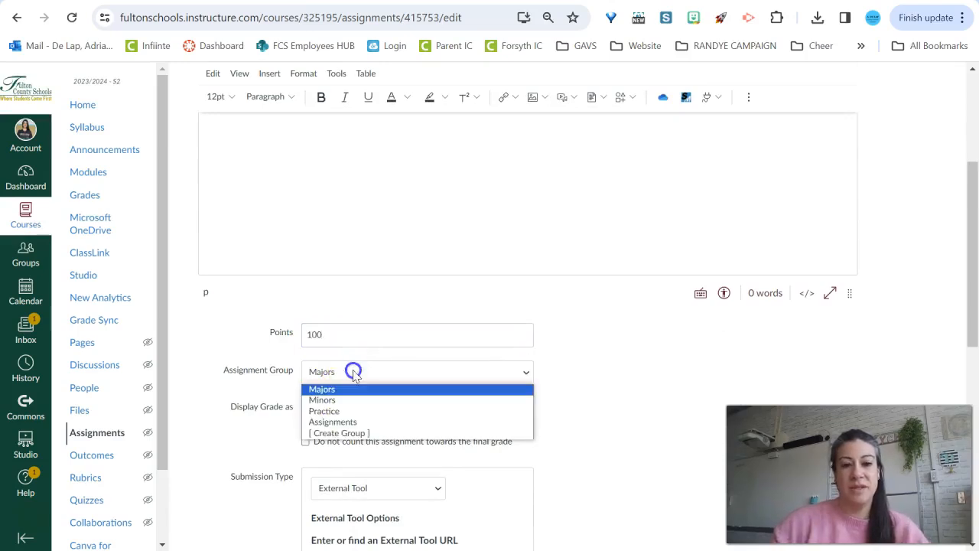
pyautogui.click(350, 412)
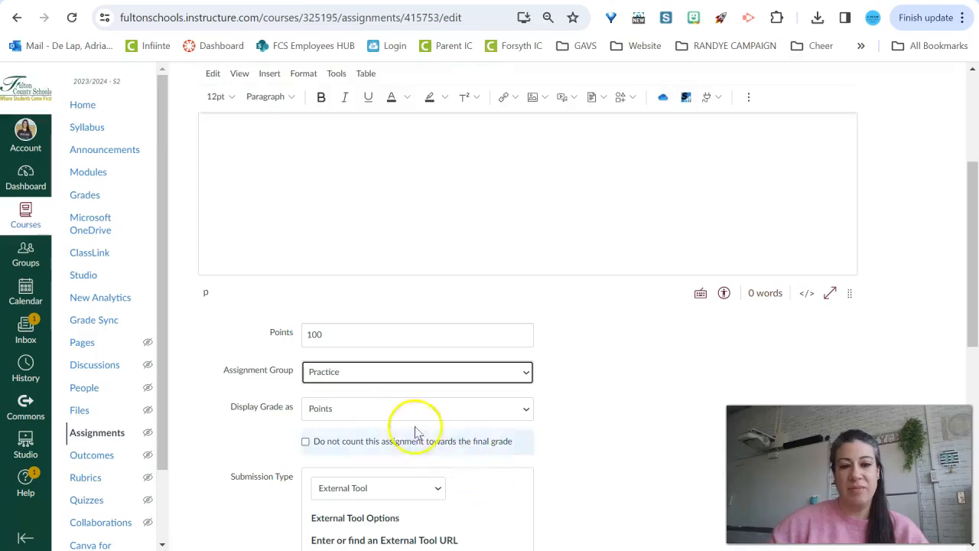
# Set the due date to Mar 13, 2024 at 11:59 PM
pyautogui.scroll(-7, 481, 398)
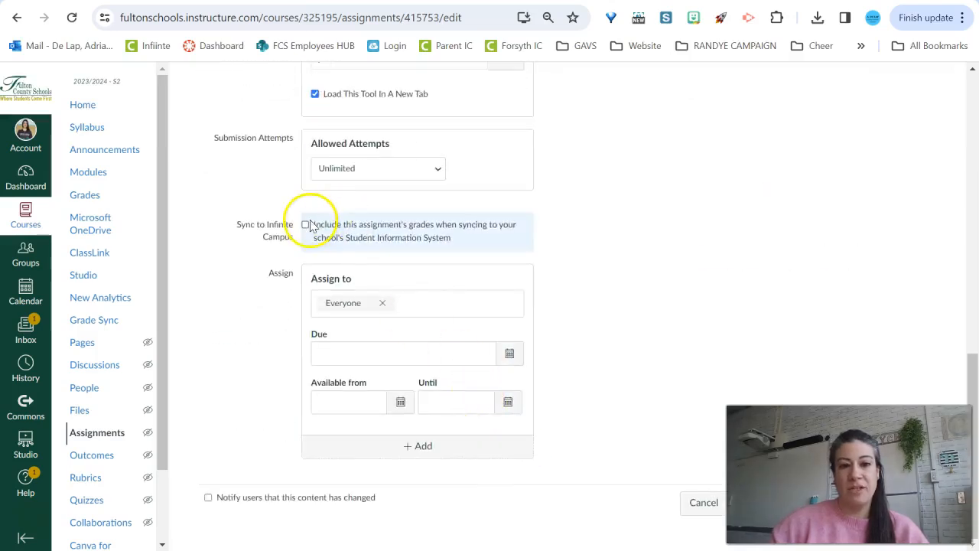
pyautogui.click(511, 358)
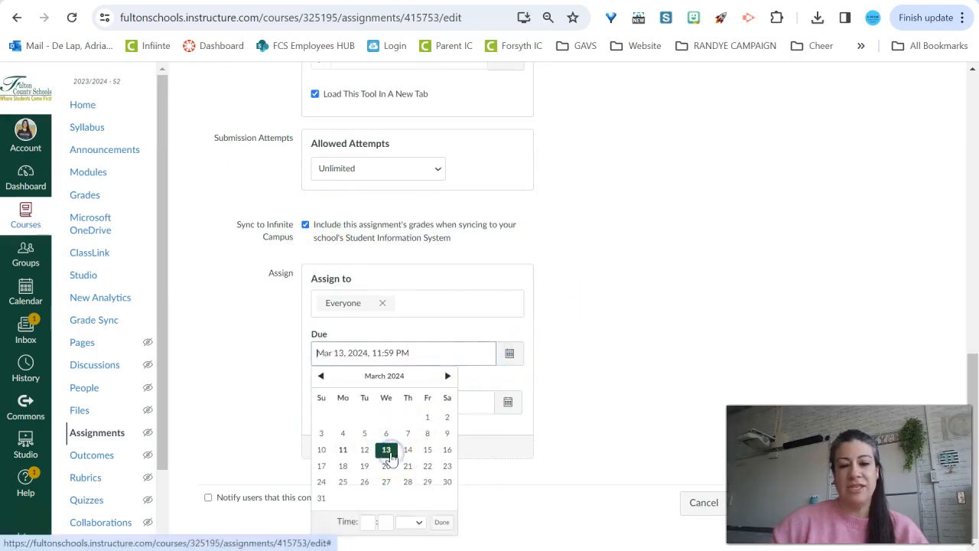
pyautogui.click(371, 522)
pyautogui.write('11')
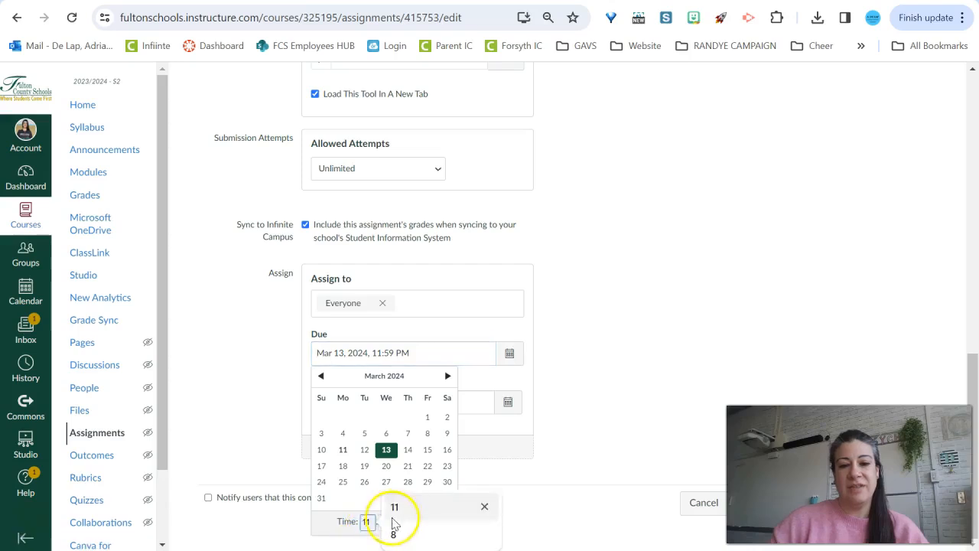
pyautogui.write(':59')
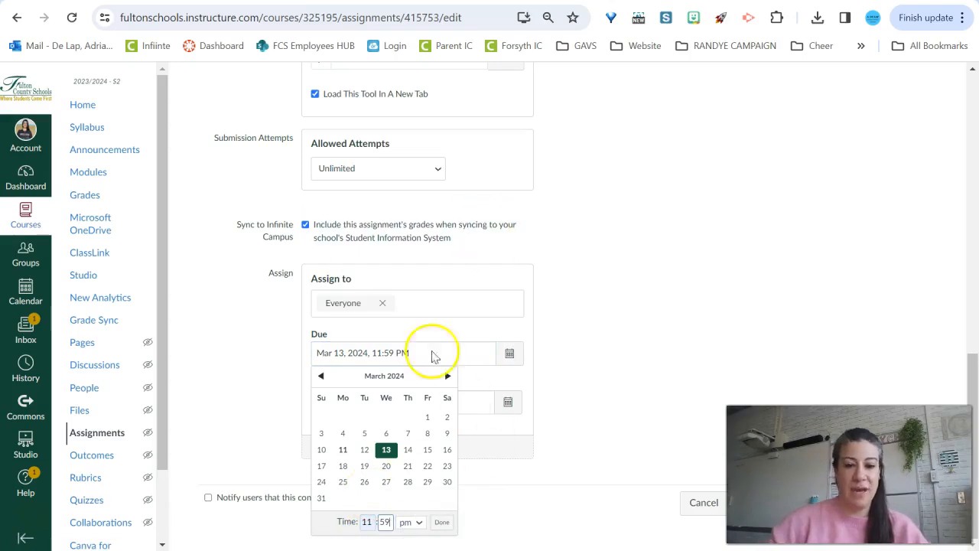
pyautogui.click(446, 526)
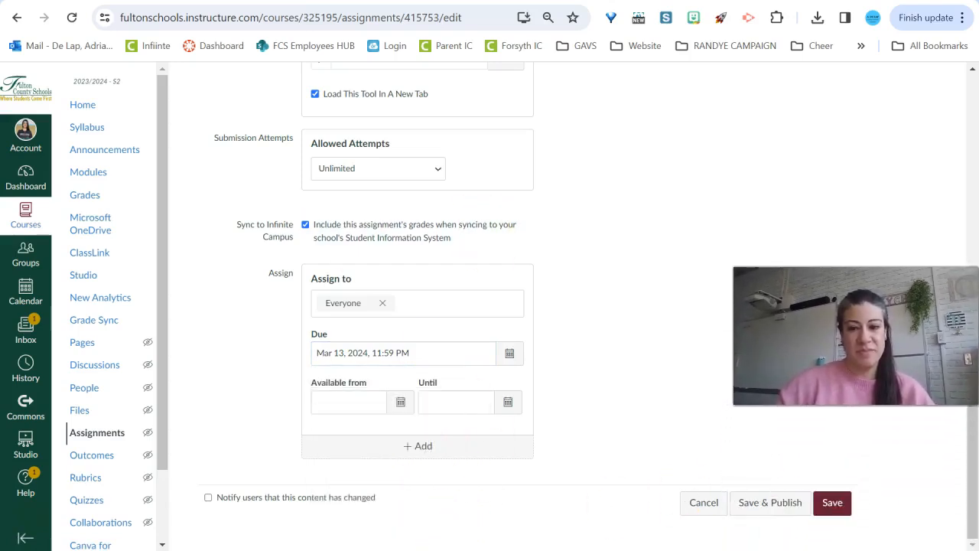
# Save the assignment and load the Bias and Attribution Theory tool in a new window
pyautogui.scroll(4, 395, 323)
pyautogui.scroll(5, 394, 322)
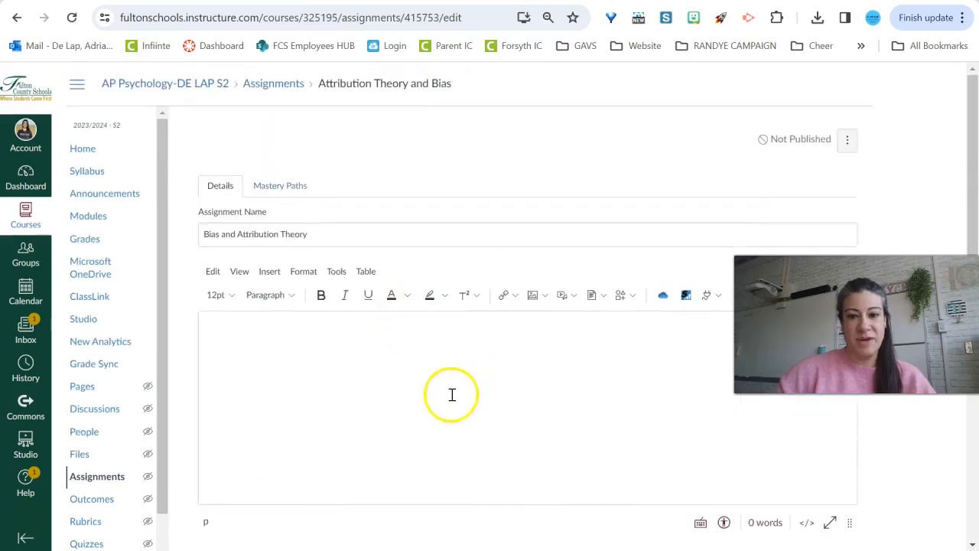
pyautogui.scroll(-6, 355, 378)
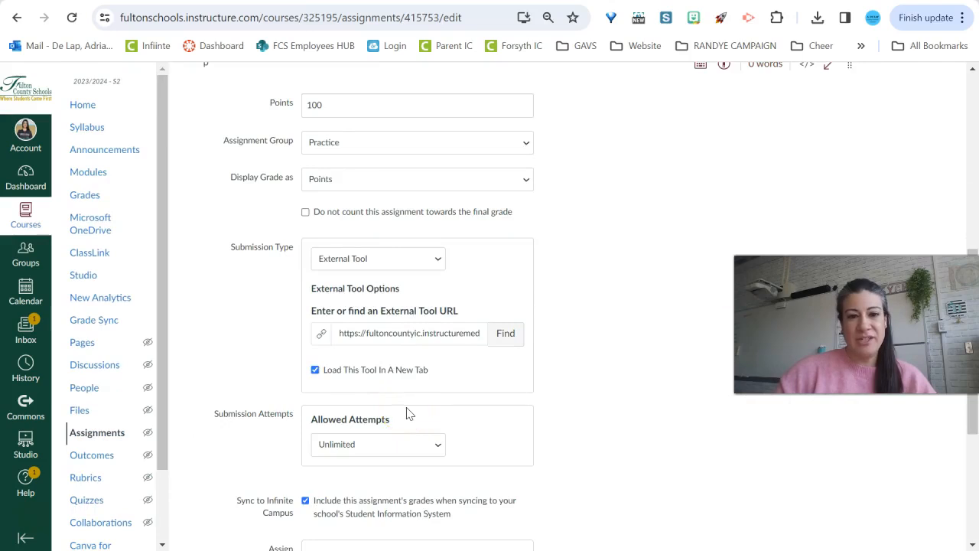
pyautogui.scroll(-4, 407, 413)
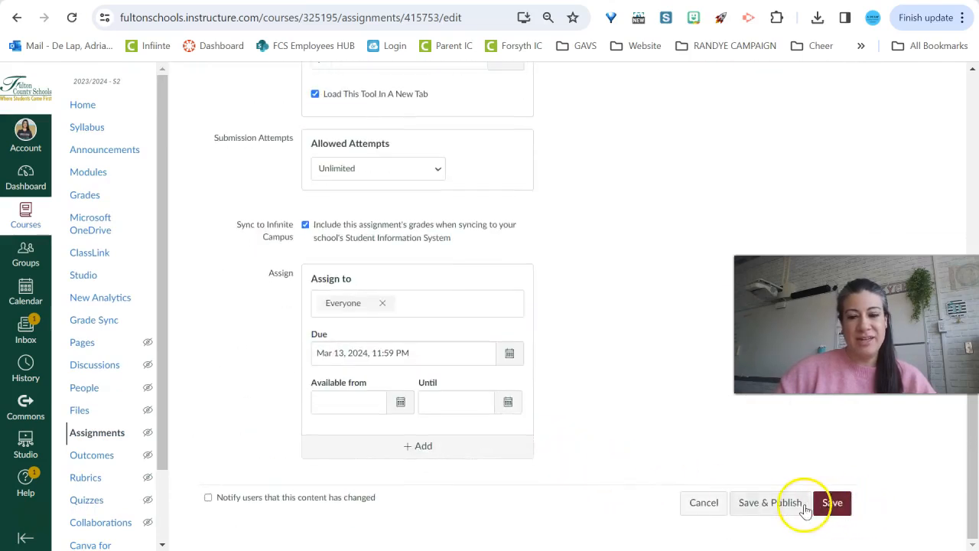
pyautogui.click(835, 504)
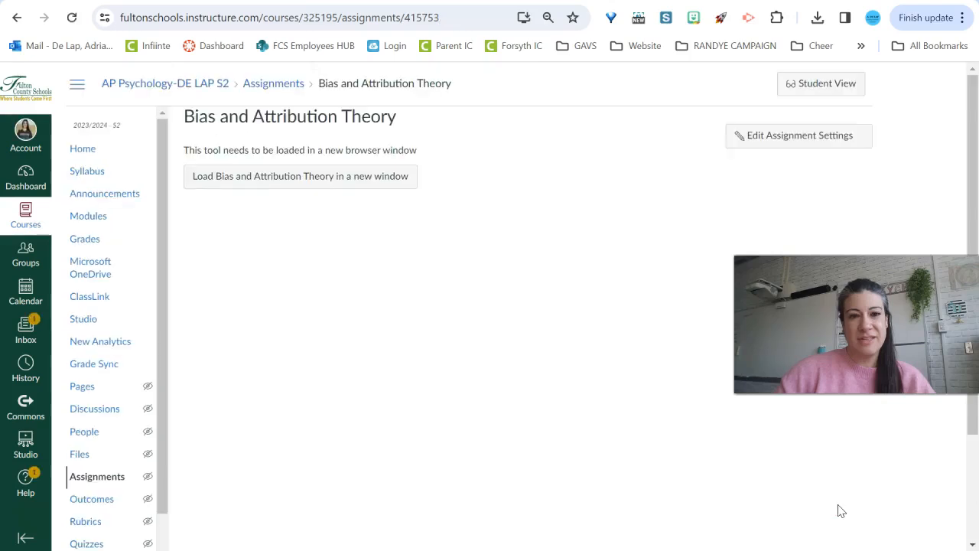
pyautogui.click(370, 187)
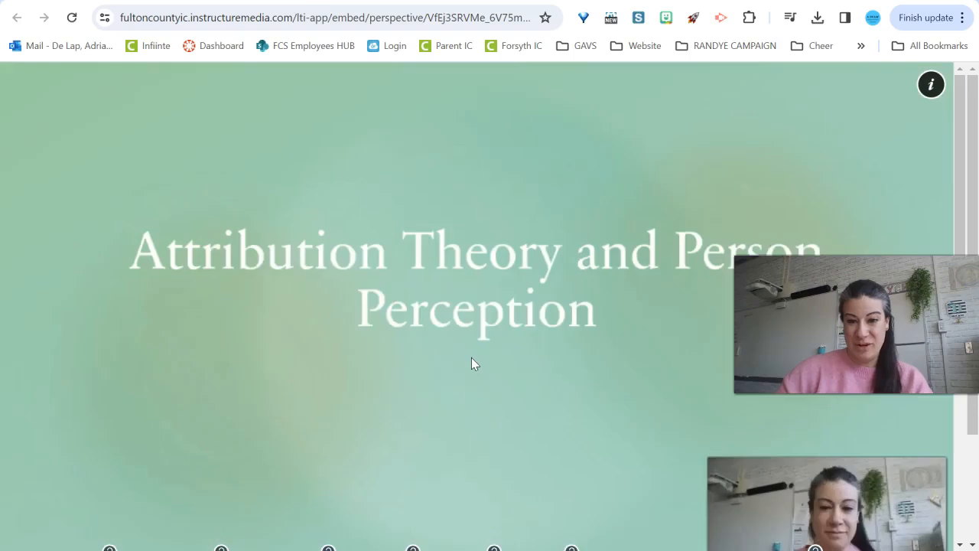
# Preview the first quiz question from the video timeline, then close the tool window
pyautogui.click(110, 545)
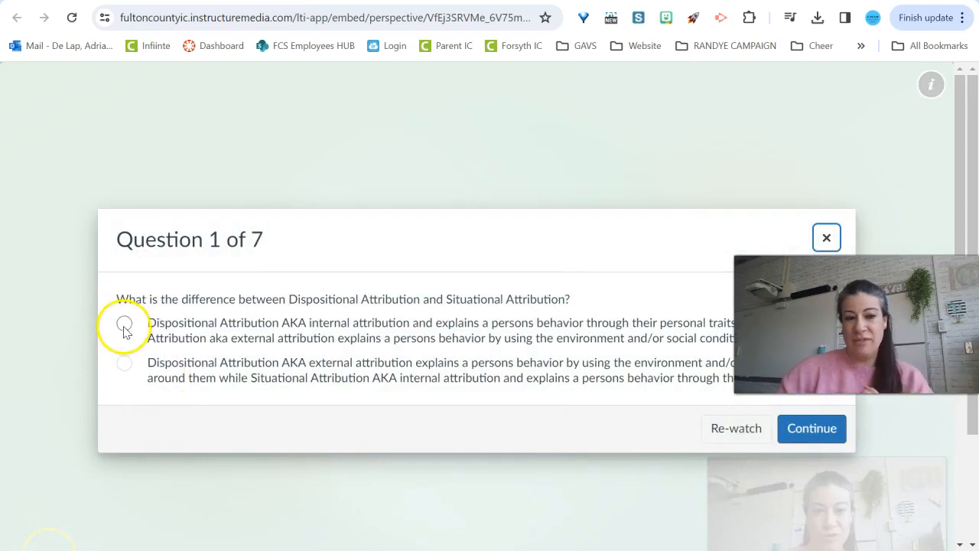
pyautogui.click(807, 428)
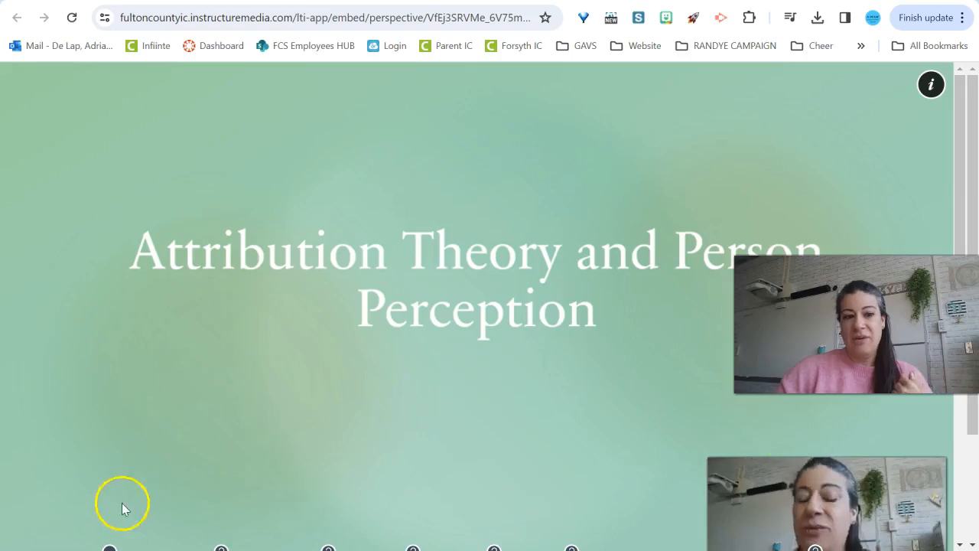
pyautogui.click(109, 548)
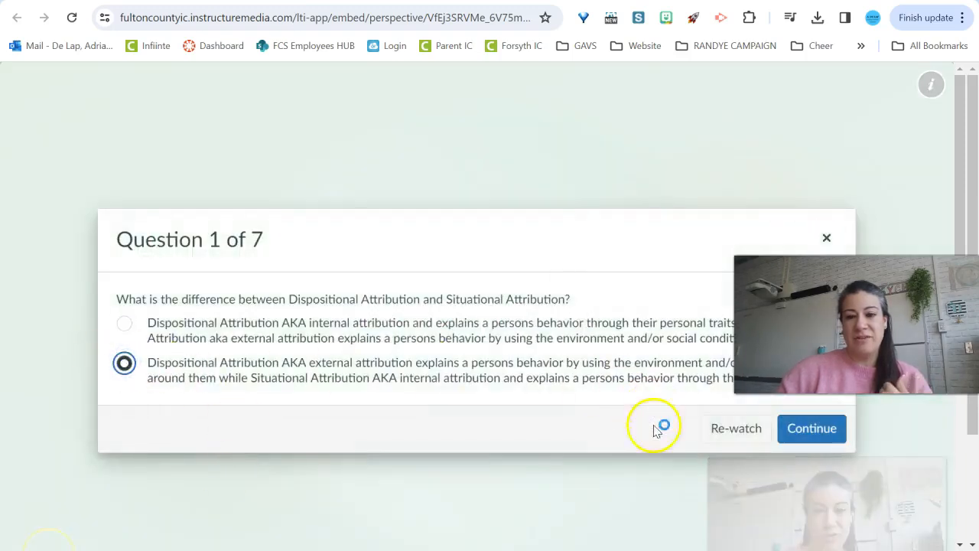
pyautogui.click(809, 427)
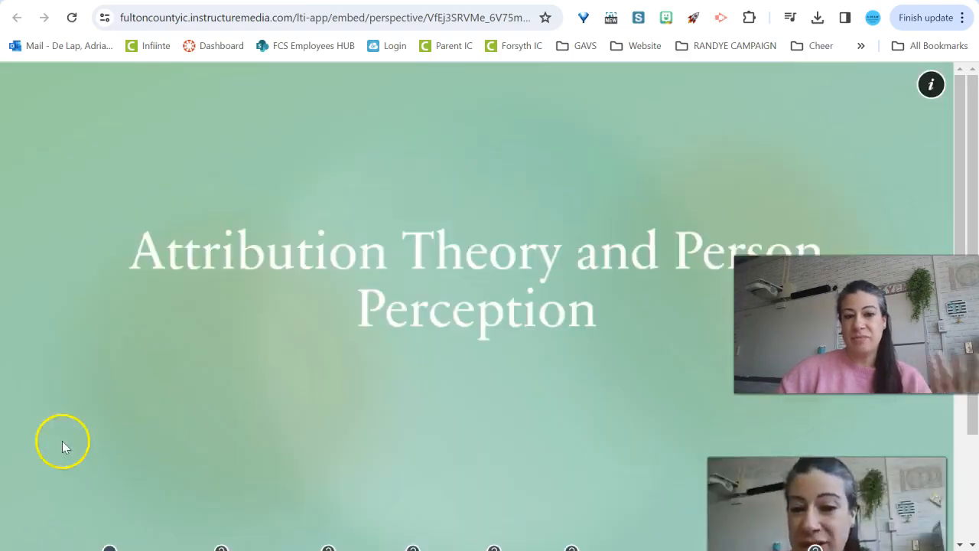
pyautogui.hotkey('ctrl', 'w')
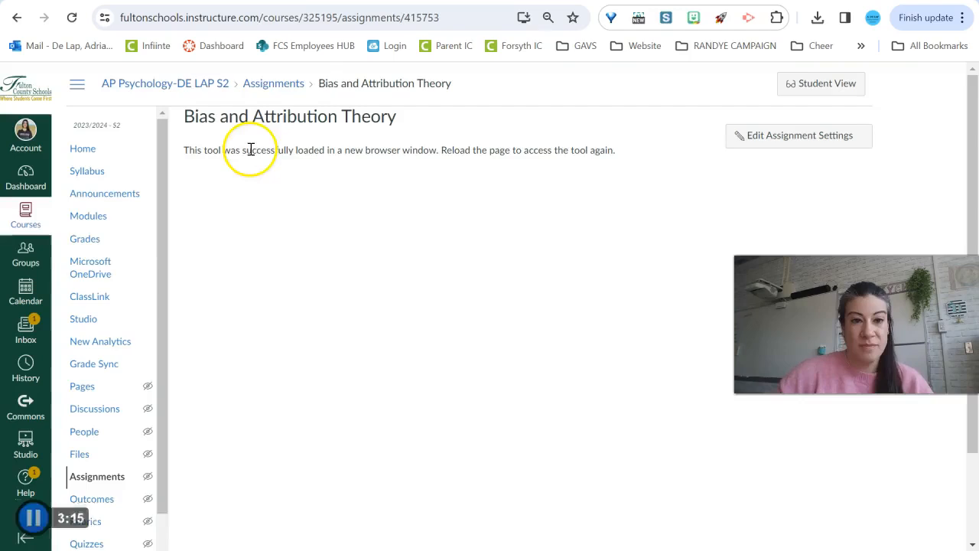
# Publish the Bias and Attribution Theory assignment in the Unit 9 module
pyautogui.click(90, 217)
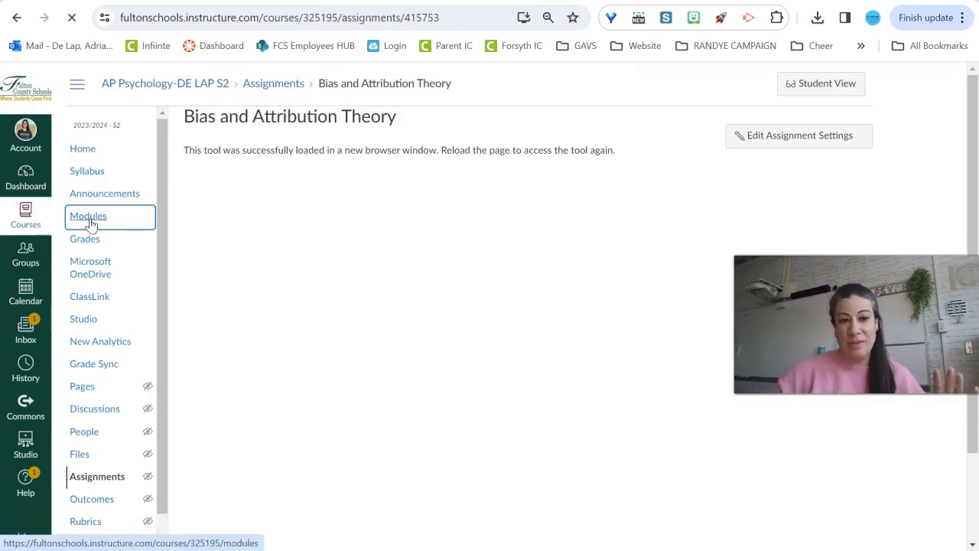
pyautogui.scroll(-5, 581, 398)
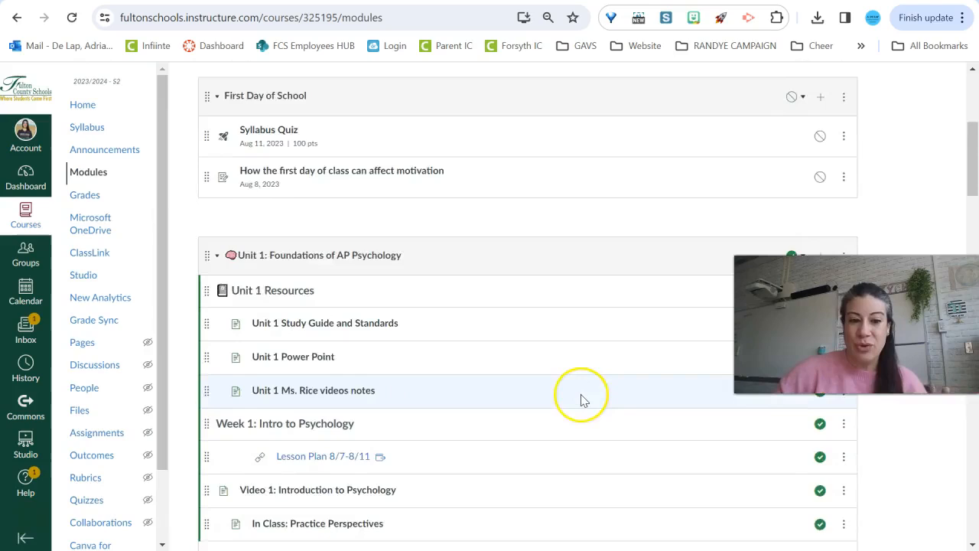
pyautogui.scroll(-20, 581, 397)
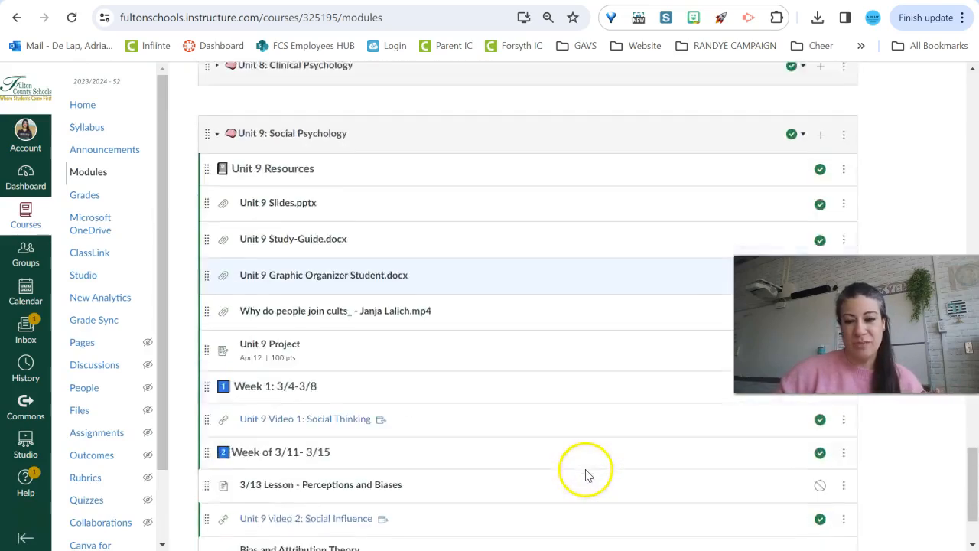
pyautogui.scroll(-3, 586, 473)
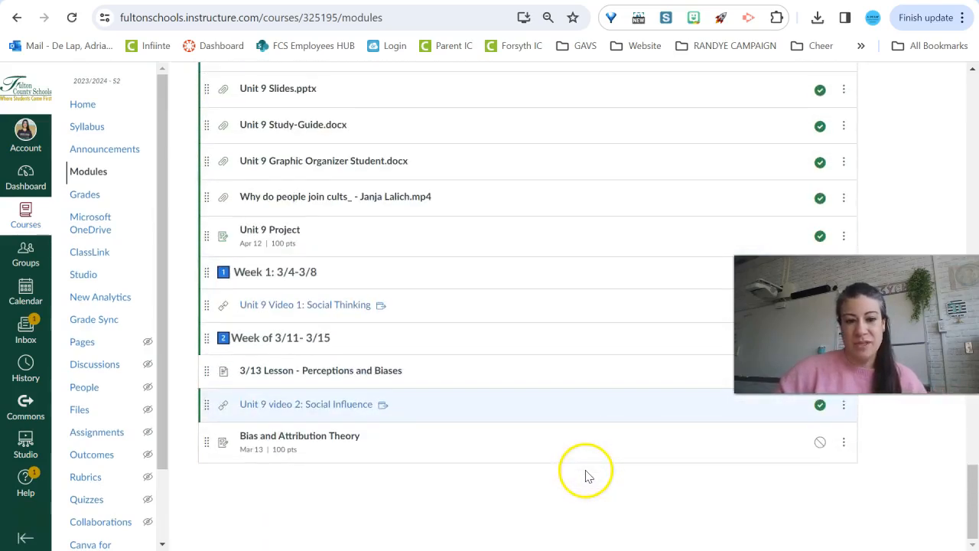
pyautogui.click(819, 443)
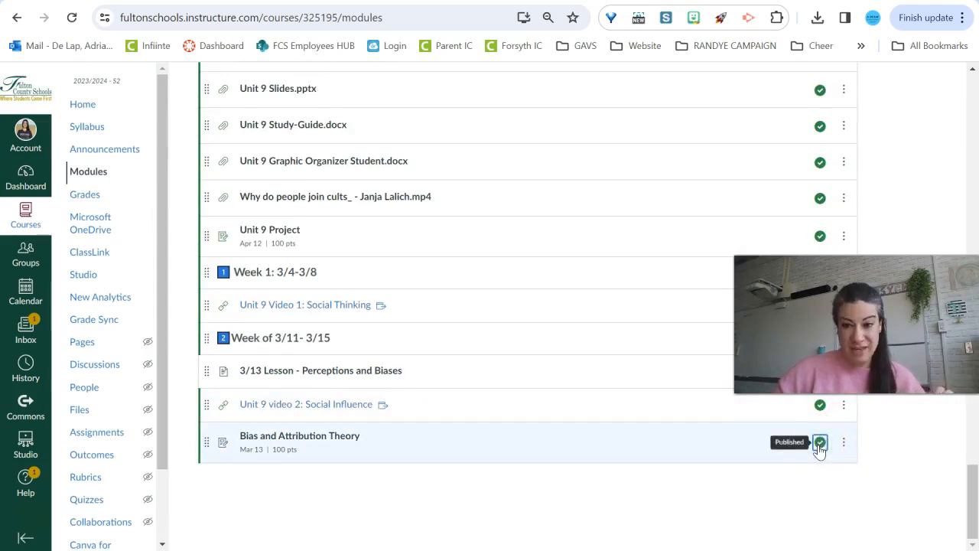
# Open the Bias and Attribution Theory assignment in Student View and load the tool in a new window
pyautogui.scroll(9, 793, 452)
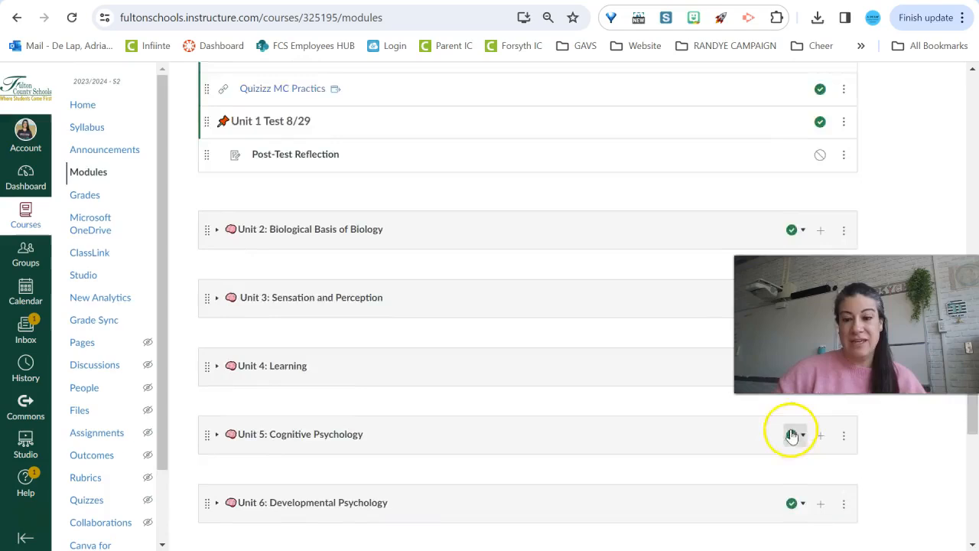
pyautogui.scroll(-4, 793, 432)
pyautogui.scroll(-5, 782, 450)
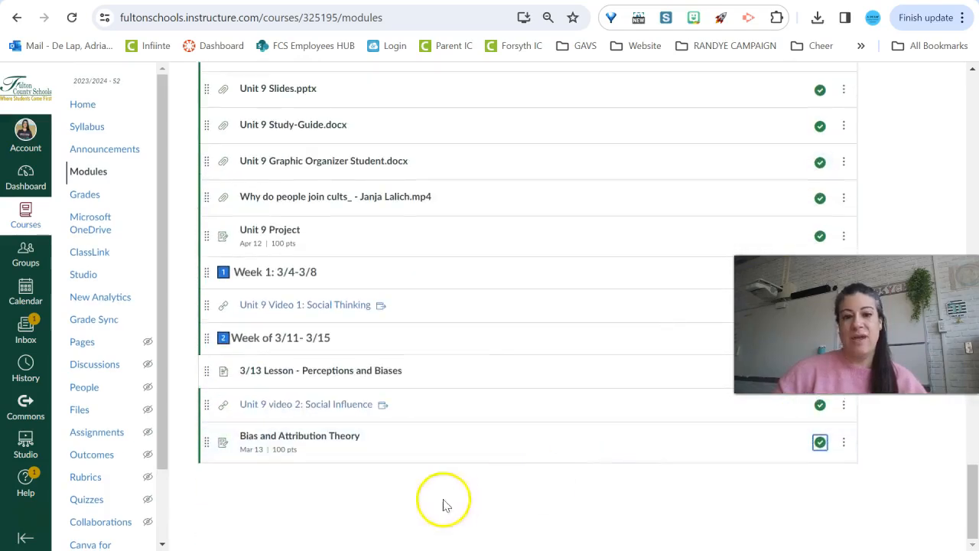
pyautogui.click(342, 437)
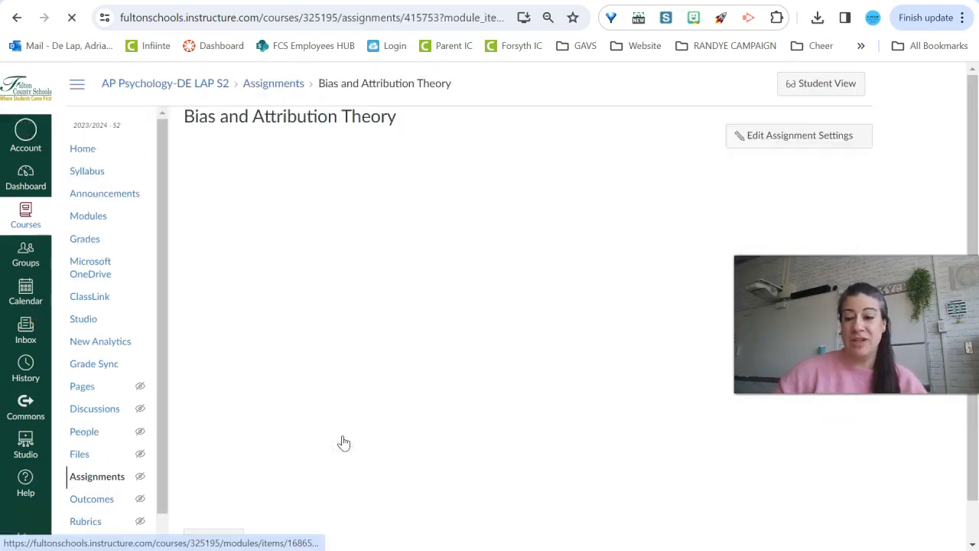
pyautogui.click(841, 86)
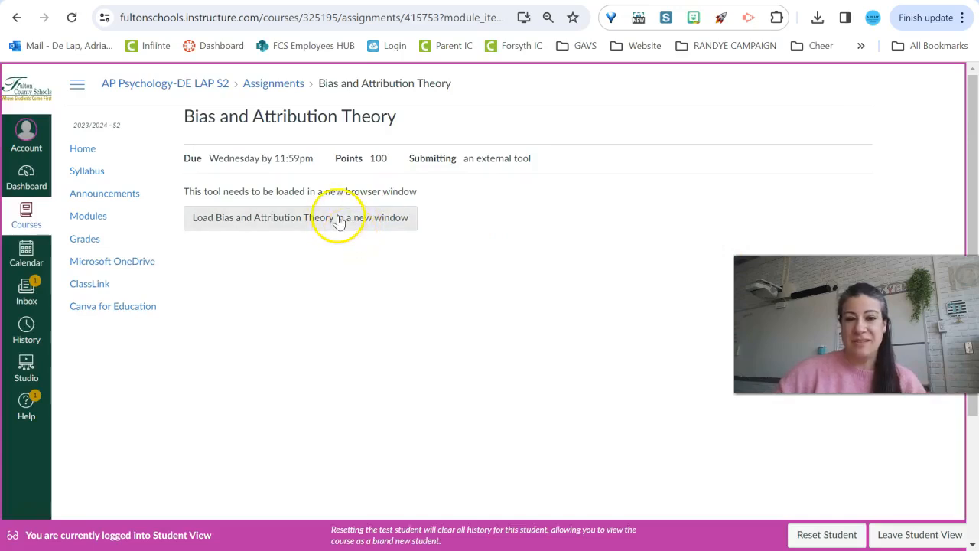
pyautogui.click(339, 220)
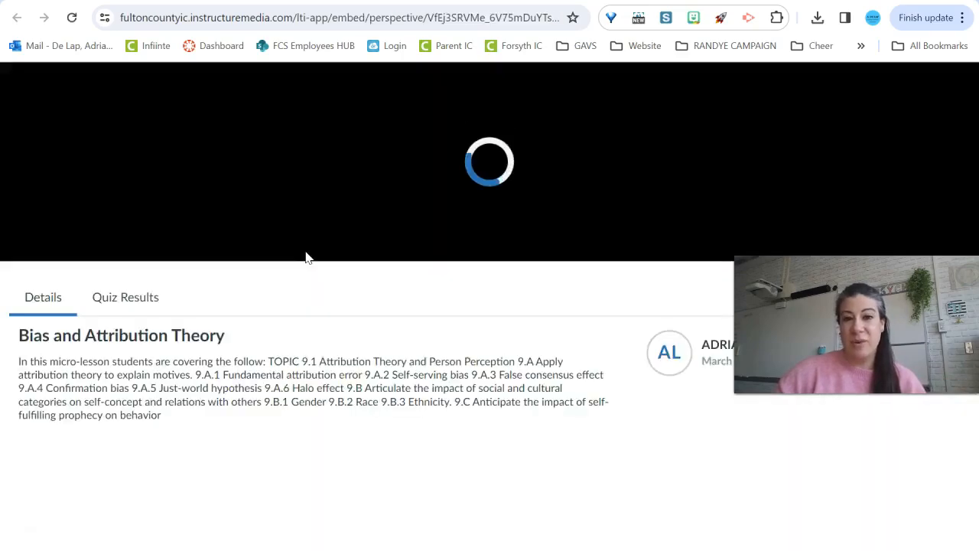
# Examine the Quiz Results and Details tabs of the video quiz as a student
pyautogui.scroll(-3, 332, 264)
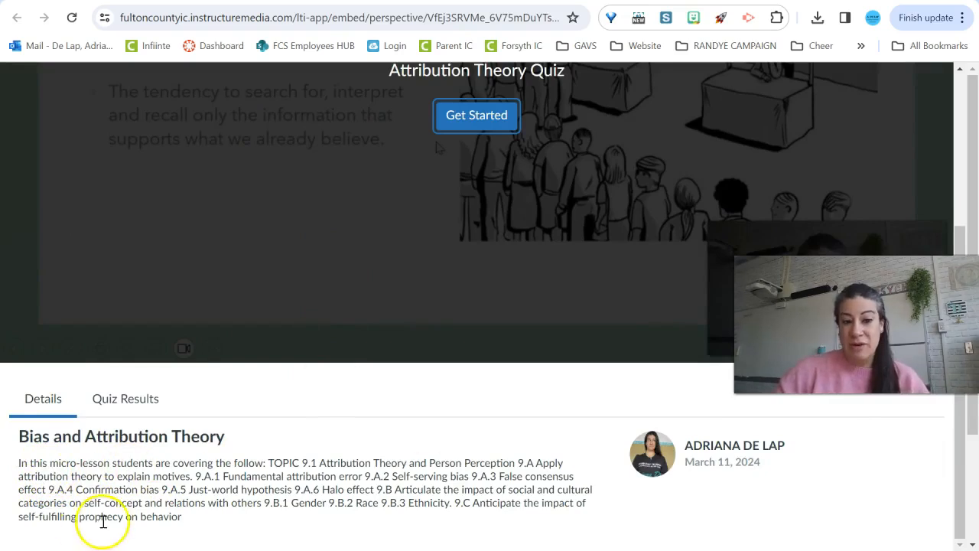
pyautogui.click(130, 399)
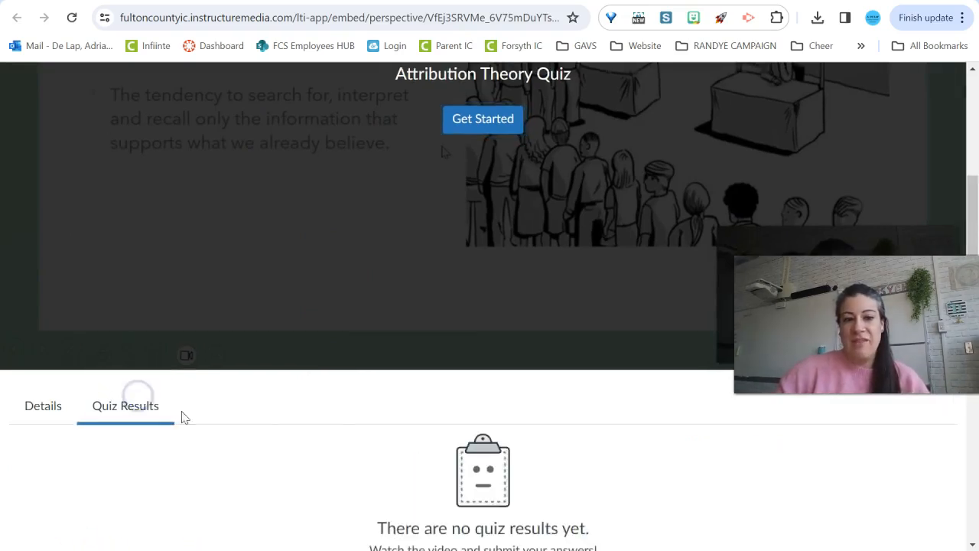
pyautogui.scroll(-3, 526, 474)
pyautogui.scroll(3, 525, 472)
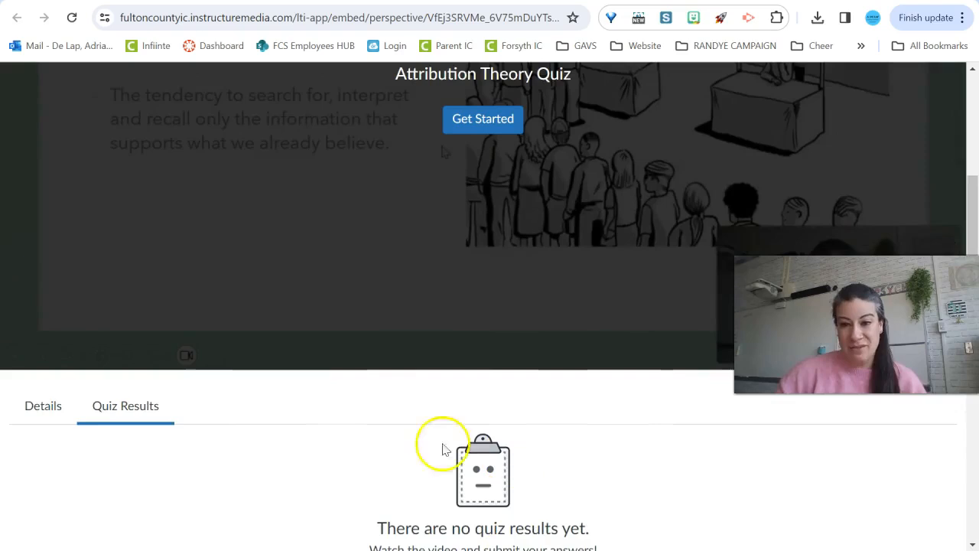
pyautogui.click(30, 412)
pyautogui.scroll(3, 520, 306)
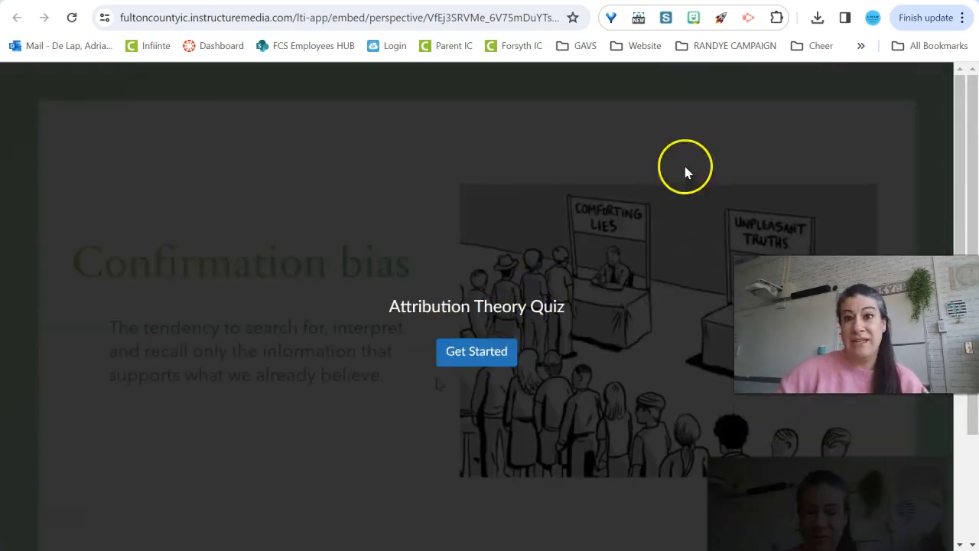
pyautogui.click(603, 1)
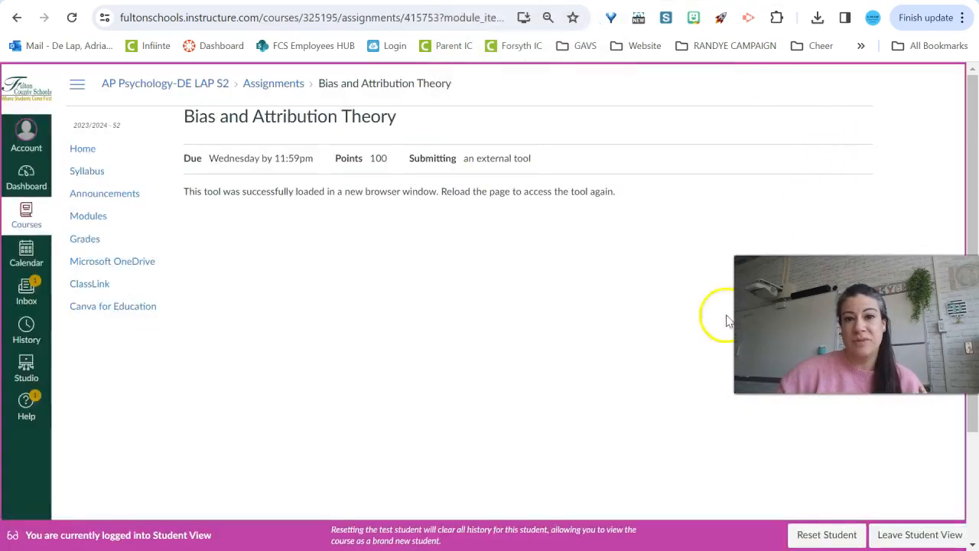
# Leave Student View and locate the Bias and Attribution Theory column in the gradebook
pyautogui.click(910, 536)
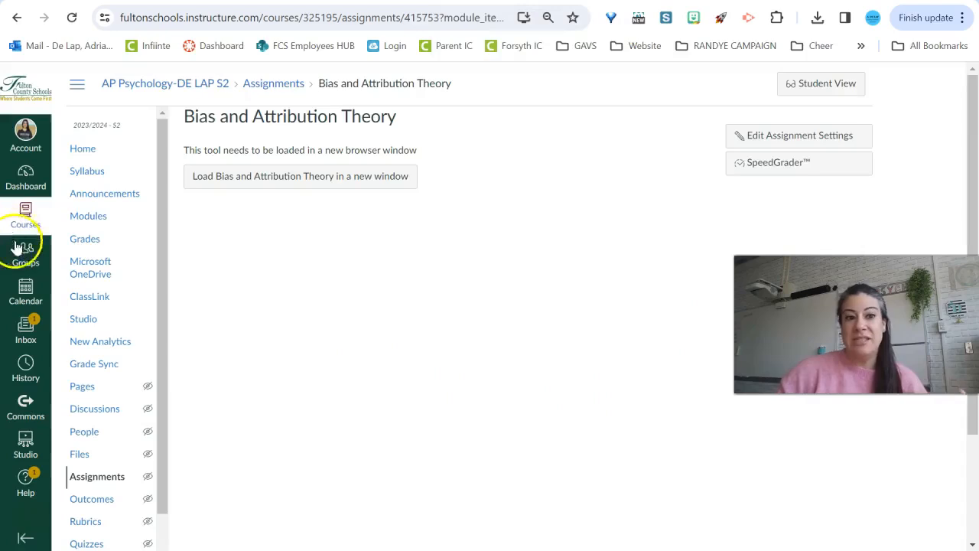
pyautogui.click(84, 239)
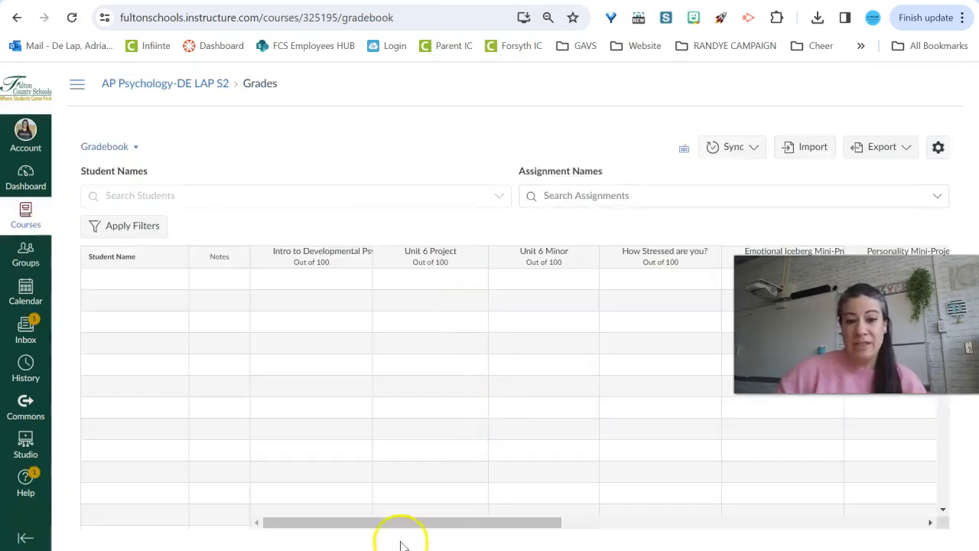
pyautogui.moveTo(407, 525); pyautogui.dragTo(714, 533)
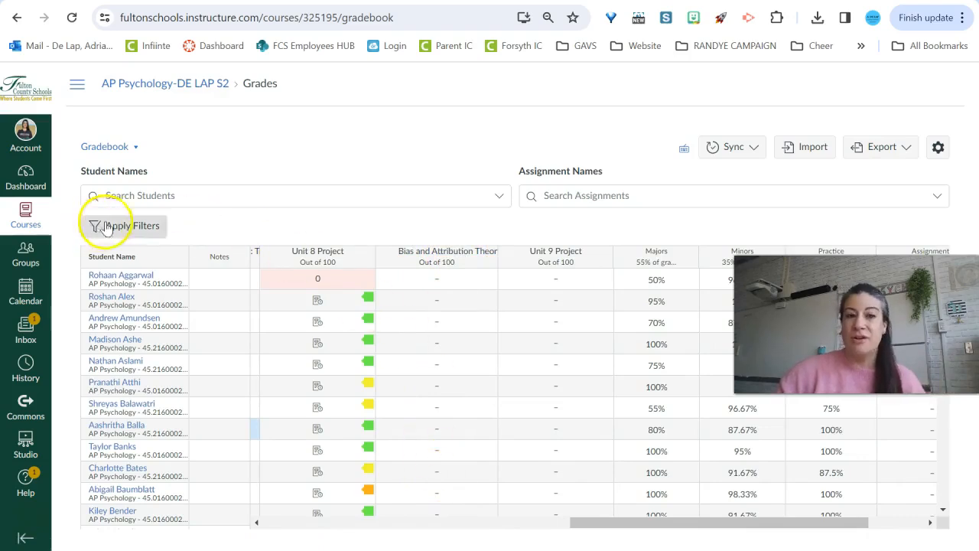
# Open the 3/13 Lesson - Perceptions and Biases page from the Unit 9 module for editing
pyautogui.click(76, 87)
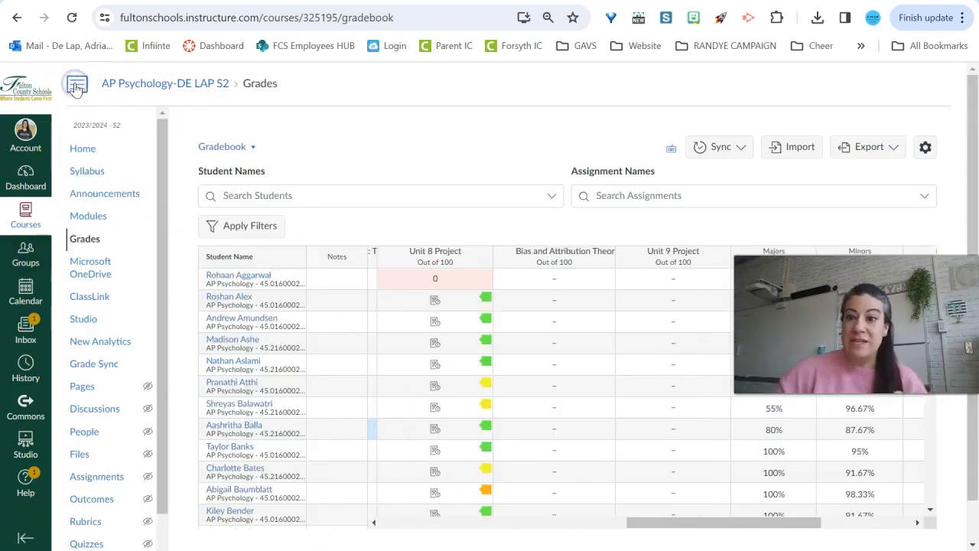
pyautogui.click(90, 217)
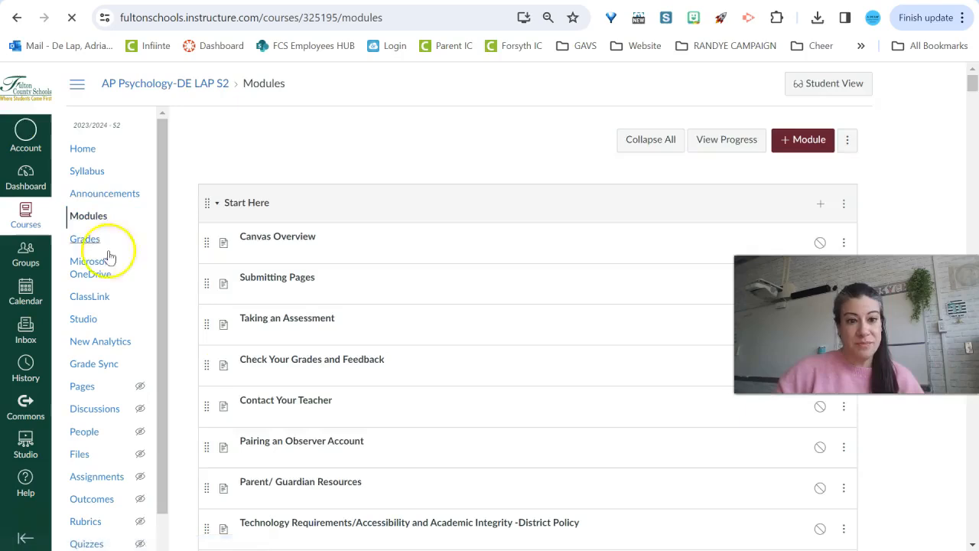
pyautogui.scroll(-10, 350, 373)
pyautogui.scroll(5, 349, 379)
pyautogui.scroll(-17, 348, 378)
pyautogui.scroll(-12, 345, 430)
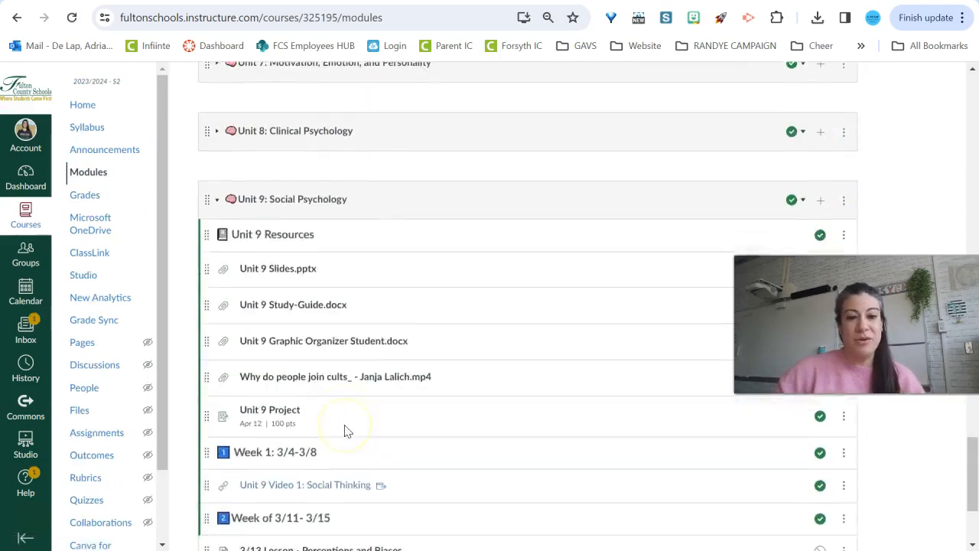
pyautogui.click(358, 374)
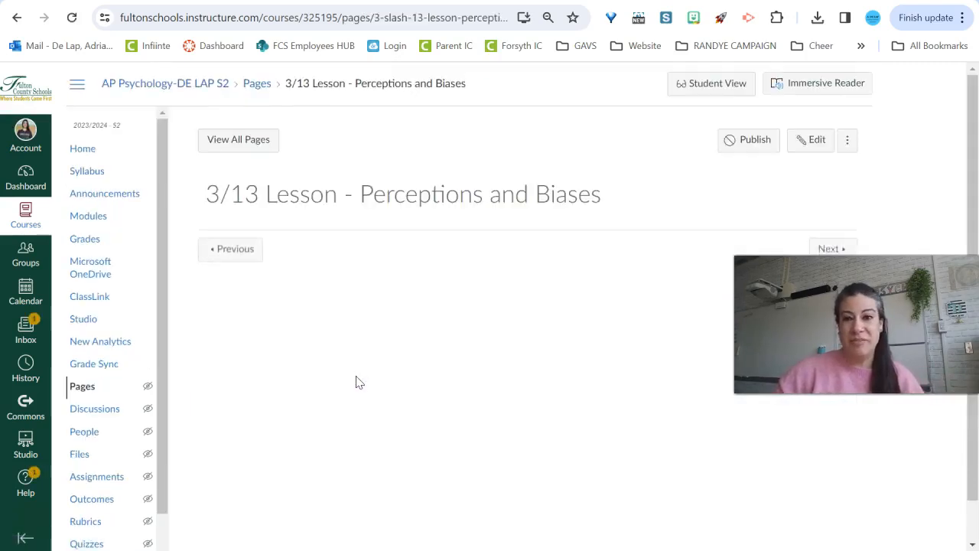
pyautogui.click(812, 139)
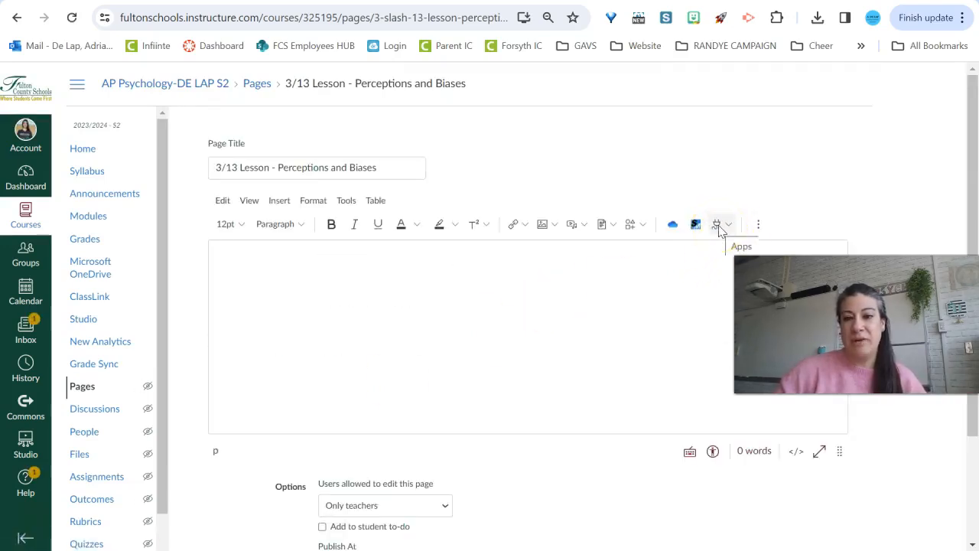
# Embed the Bias and Attribution Theory Studio video into the page as a standard embed
pyautogui.click(719, 227)
pyautogui.click(717, 268)
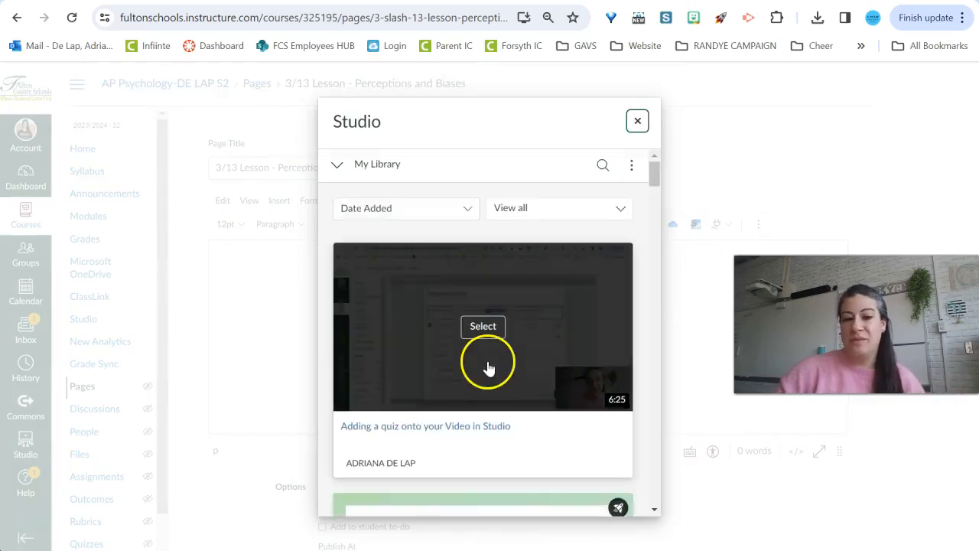
pyautogui.scroll(-3, 490, 359)
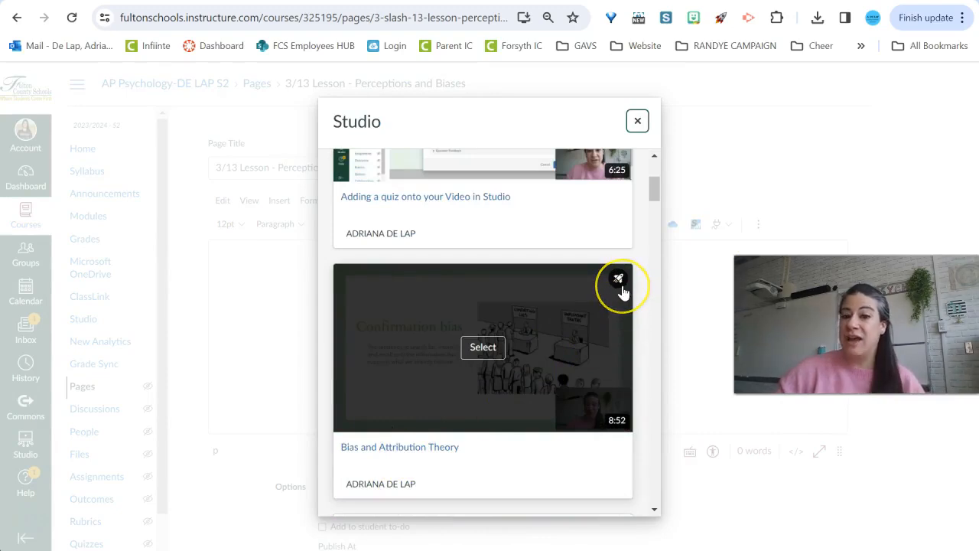
pyautogui.click(482, 348)
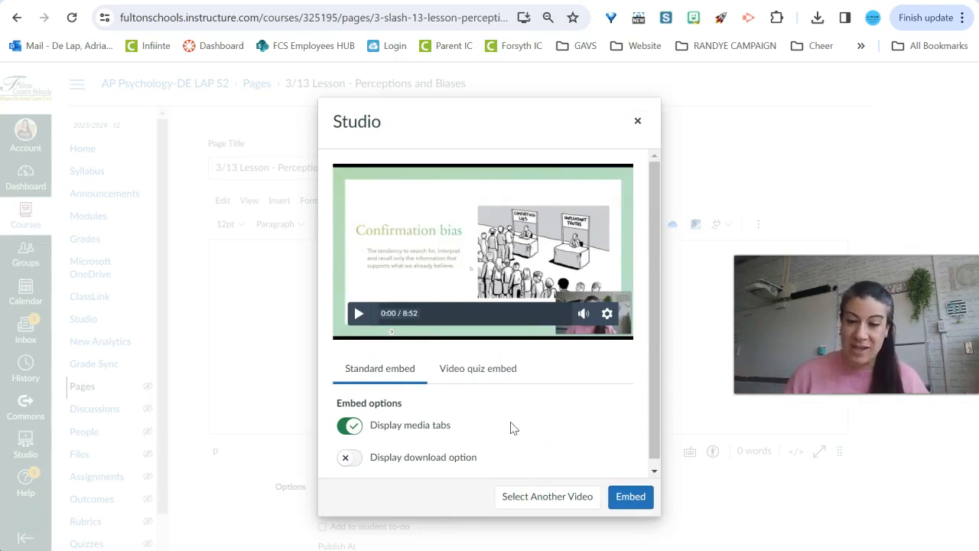
pyautogui.click(637, 498)
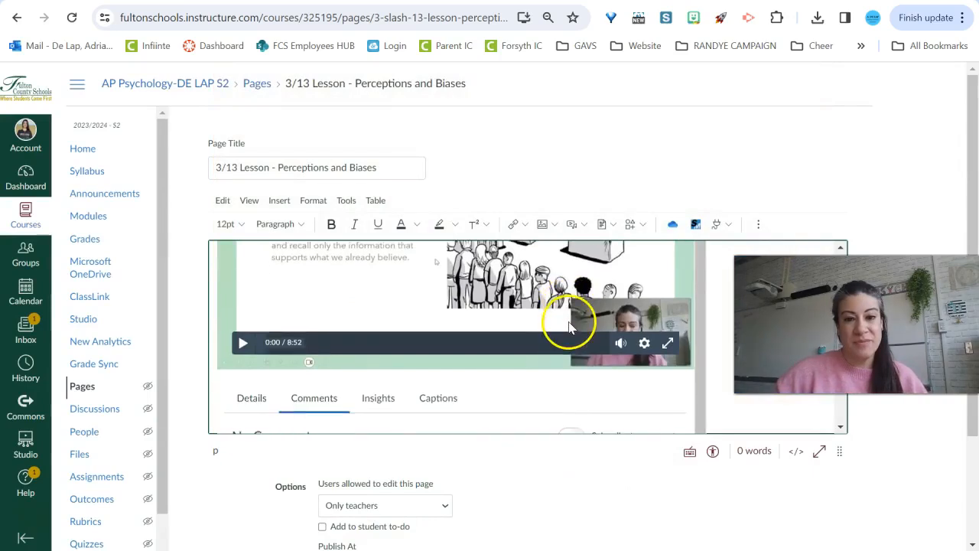
# Save and publish the 3/13 lesson page
pyautogui.scroll(-5, 568, 352)
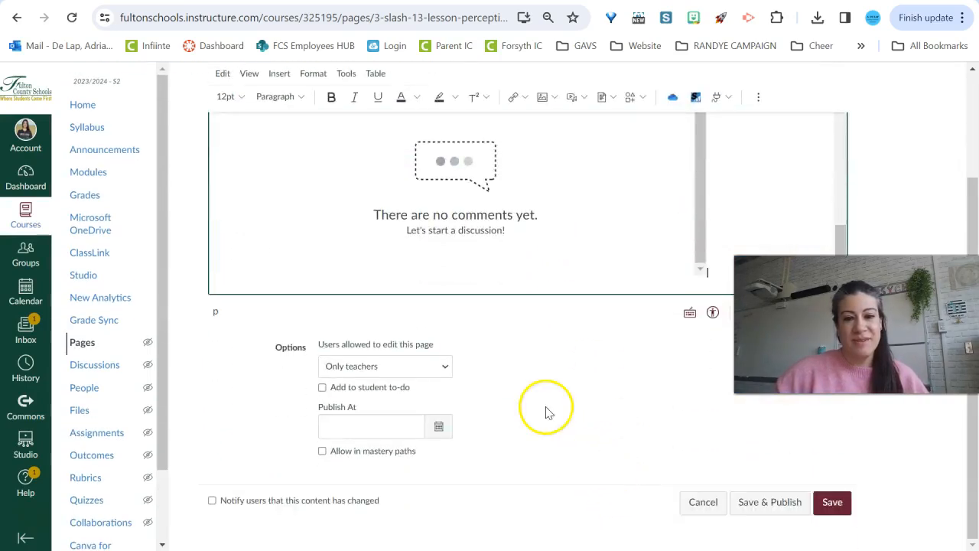
pyautogui.click(779, 505)
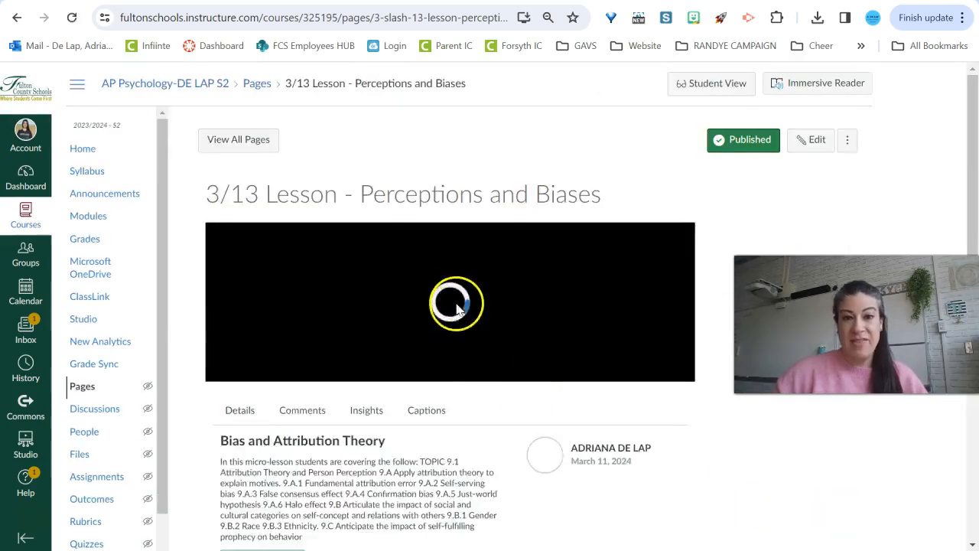
pyautogui.scroll(-1, 525, 342)
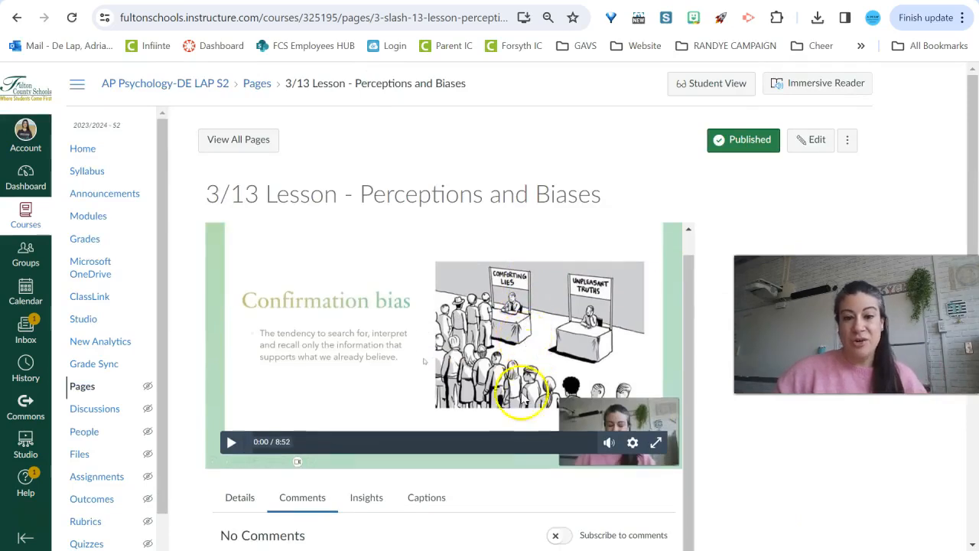
# Open the Insights tab under the embedded video and examine the student viewing data it offers
pyautogui.scroll(-3, 524, 398)
pyautogui.click(368, 272)
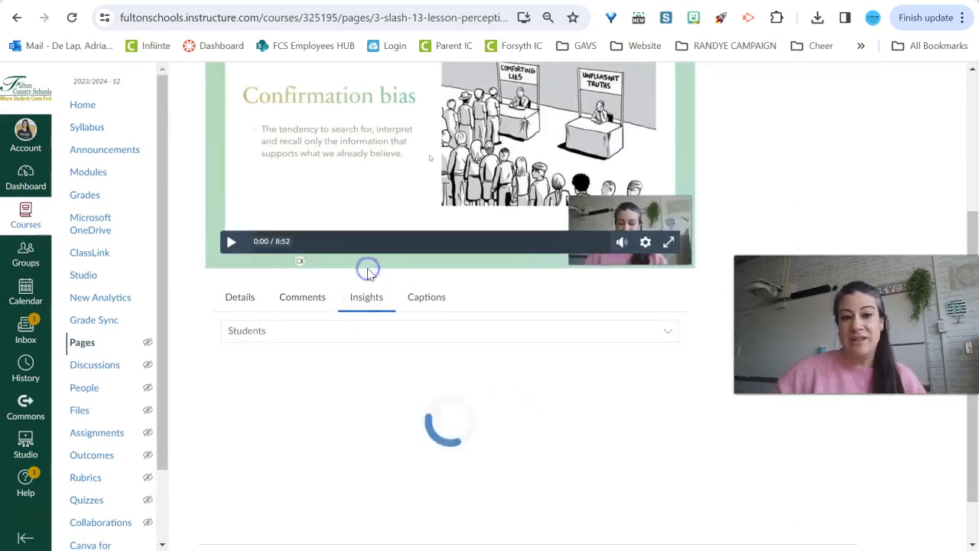
pyautogui.scroll(3, 471, 396)
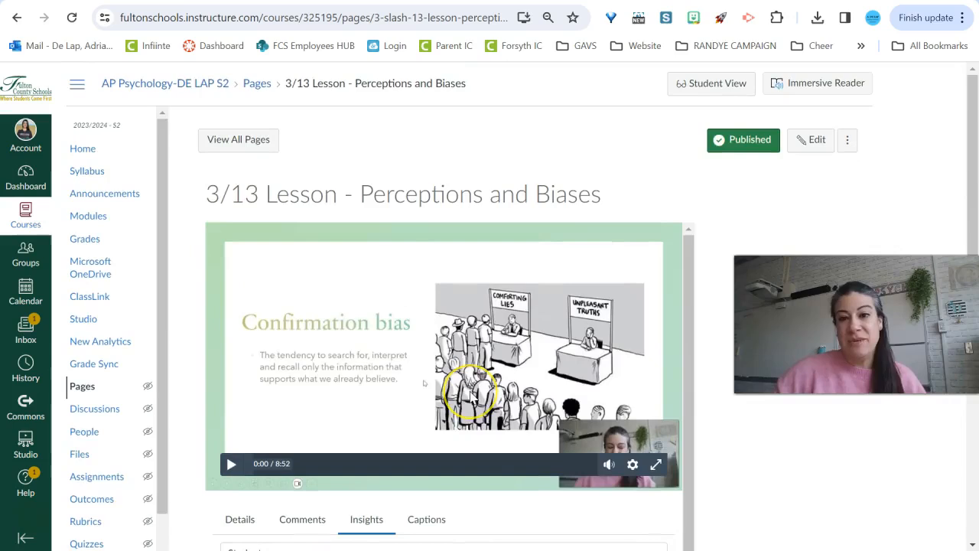
pyautogui.scroll(-2, 471, 395)
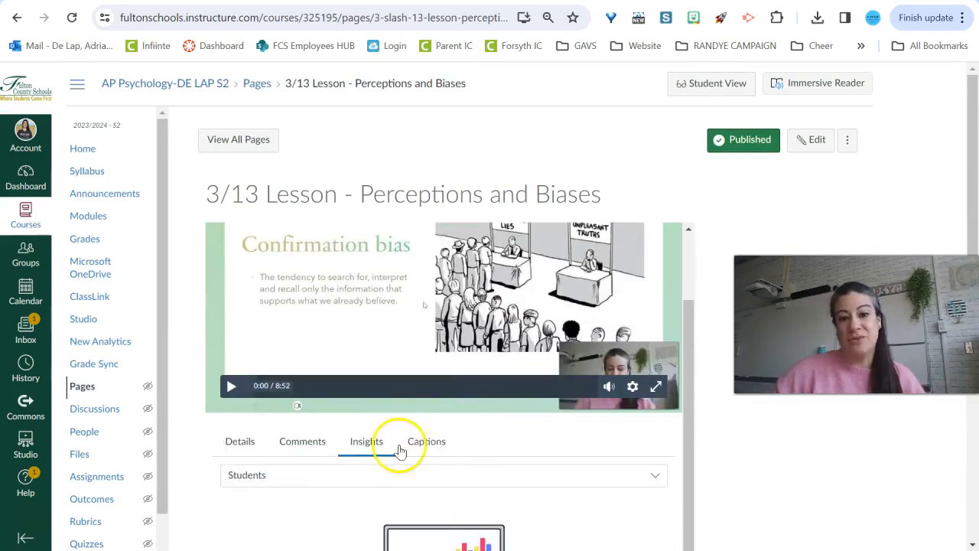
pyautogui.scroll(-3, 405, 478)
pyautogui.scroll(-1, 403, 479)
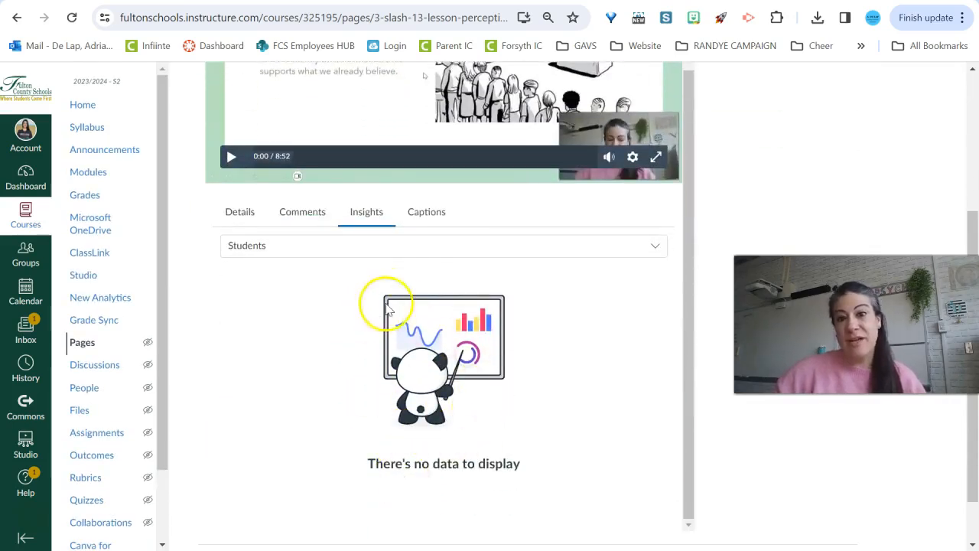
pyautogui.click(420, 252)
pyautogui.click(419, 264)
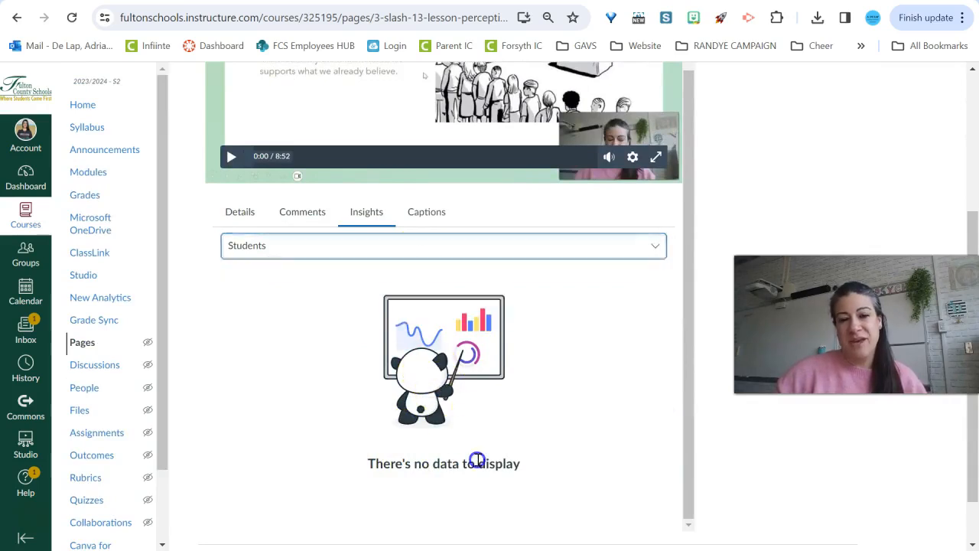
pyautogui.scroll(1, 405, 398)
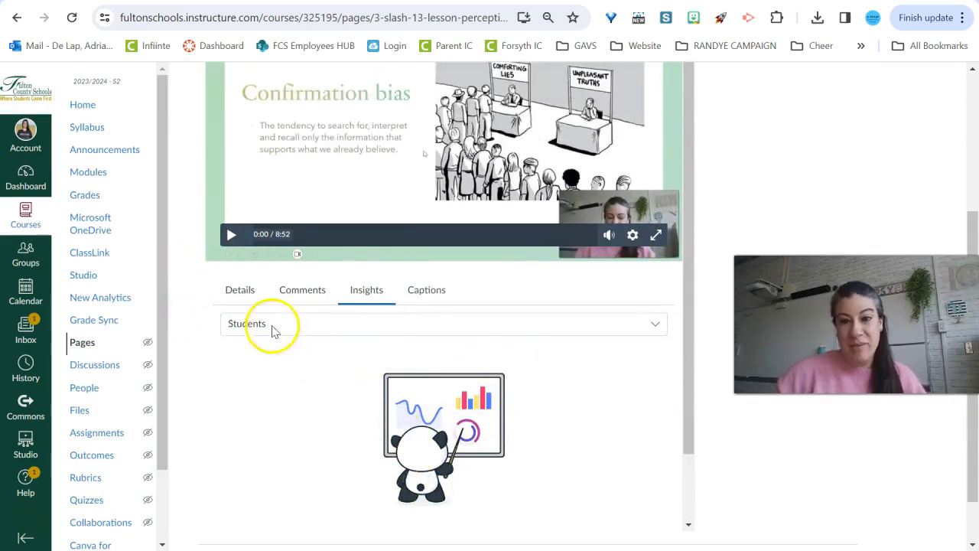